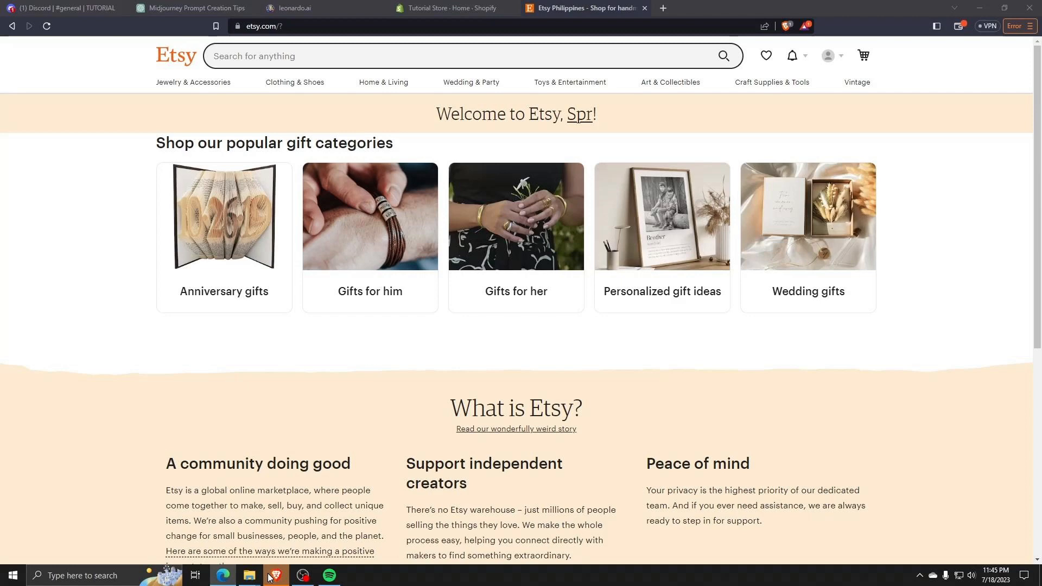
Open cjdropshipping.com in a new browser tab and dismiss the newsletter subscription popup.
{"action": "left_click", "coordinate": [273, 575]}
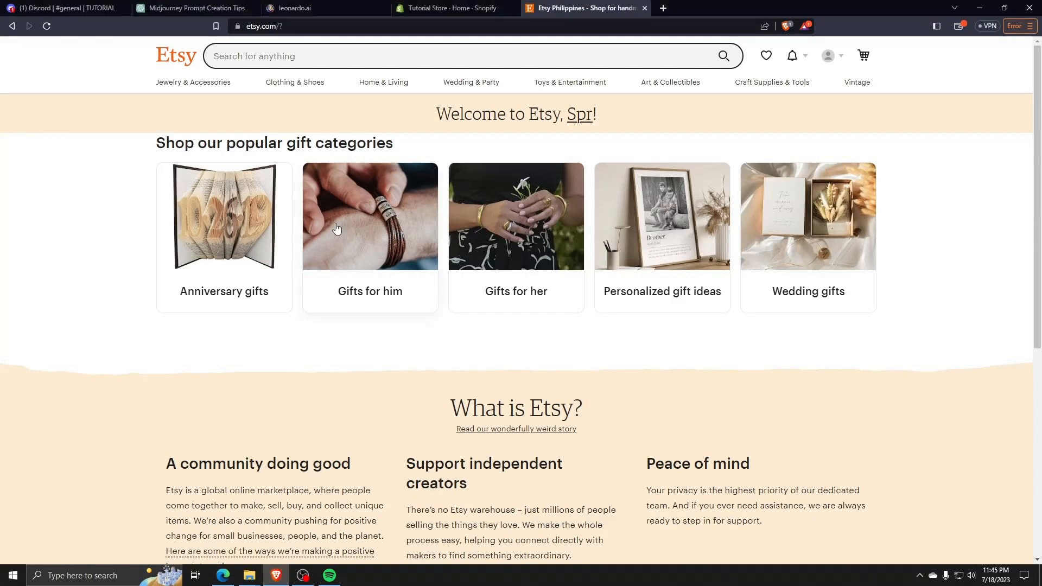
{"action": "left_click", "coordinate": [662, 9]}
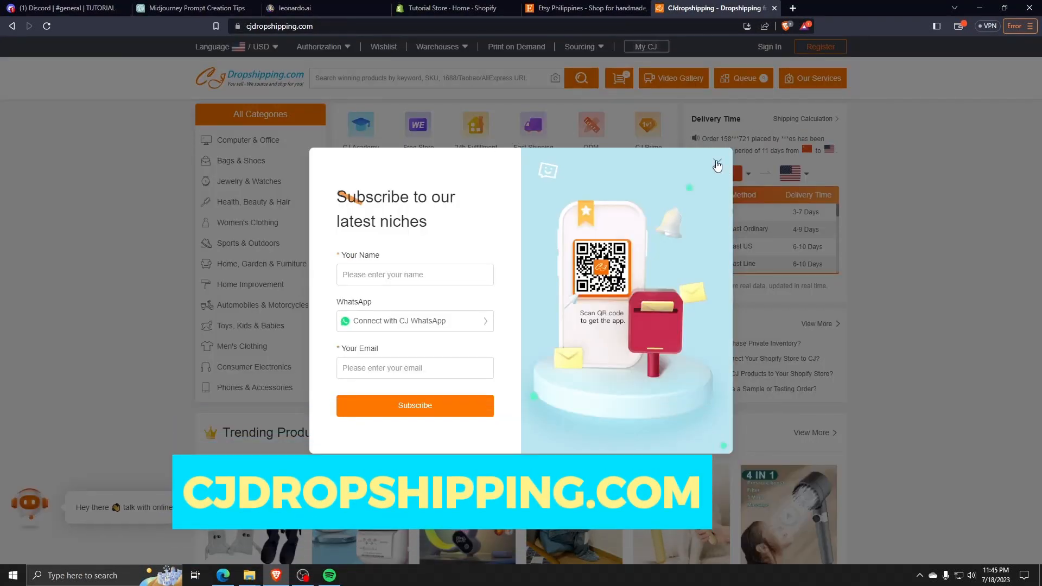
{"action": "left_click", "coordinate": [717, 163]}
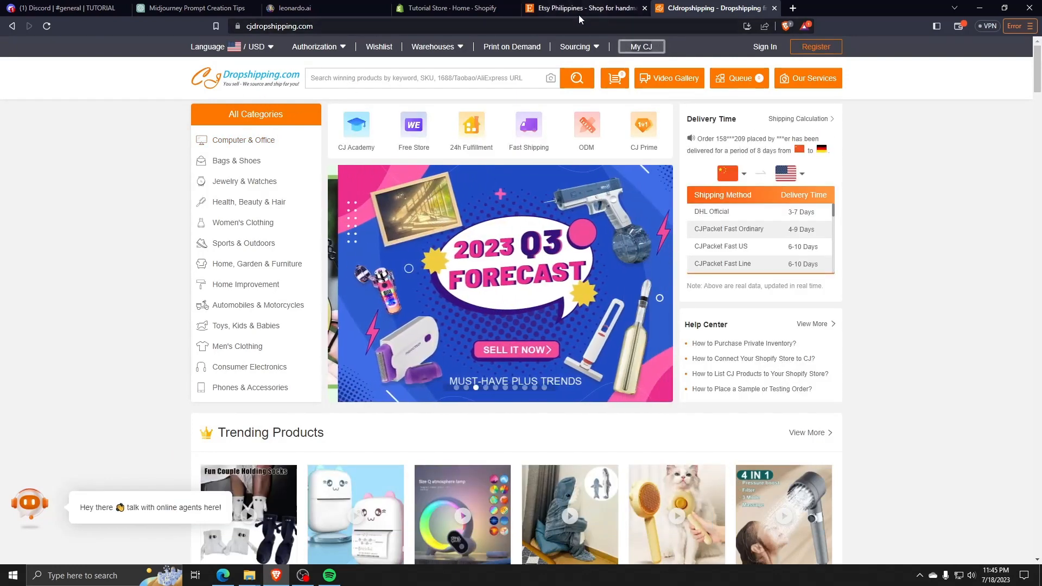
{"action": "key", "text": "alt+Tab"}
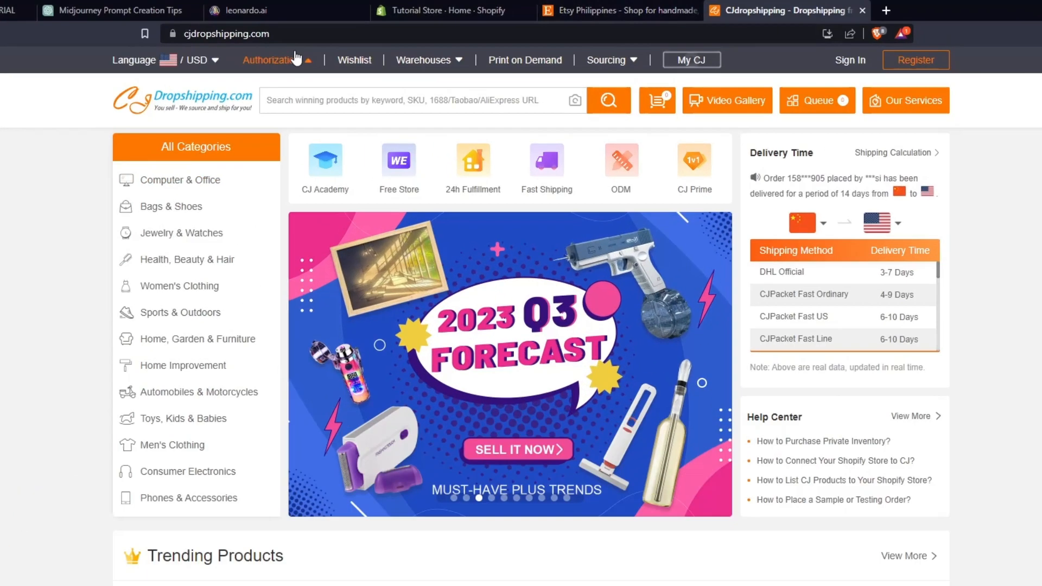
Review the store platforms CJdropshipping can authorize and open the Etsy store authorization page.
{"action": "mouse_move", "coordinate": [342, 49]}
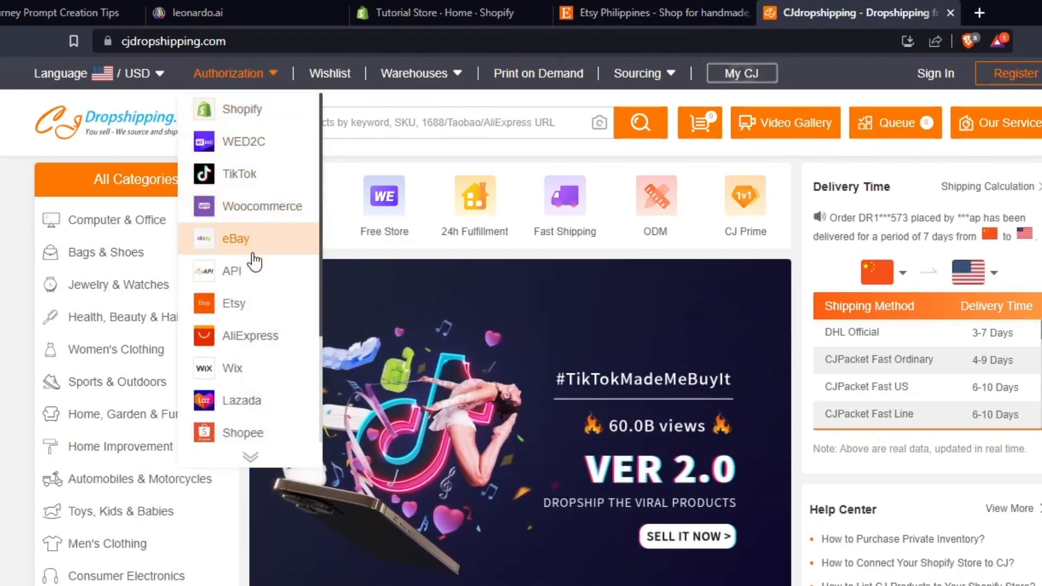
{"action": "scroll", "coordinate": [250, 444], "scroll_direction": "down", "scroll_amount": 4}
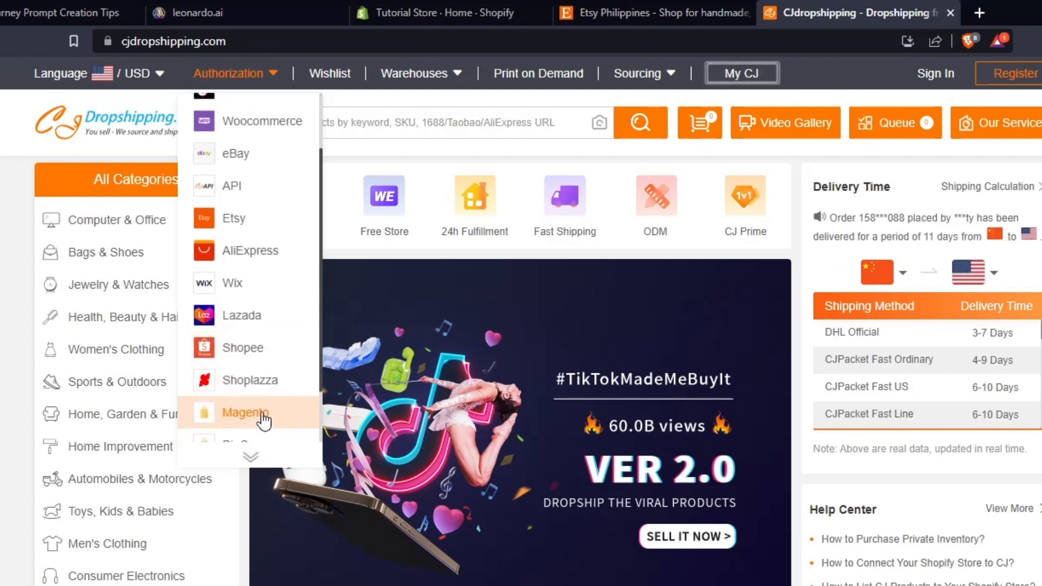
{"action": "scroll", "coordinate": [270, 383], "scroll_direction": "up", "scroll_amount": 4}
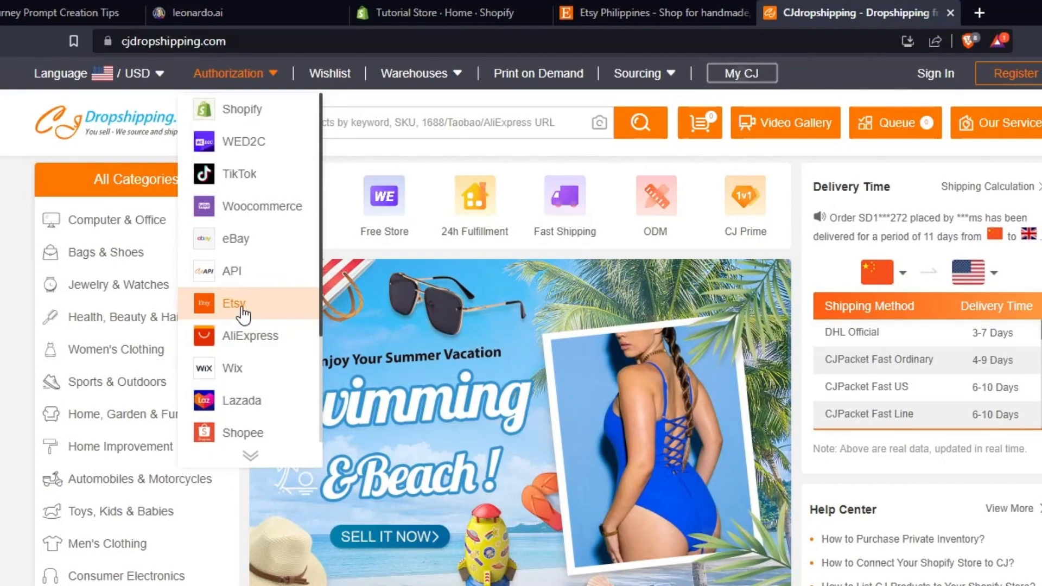
{"action": "left_click", "coordinate": [242, 313]}
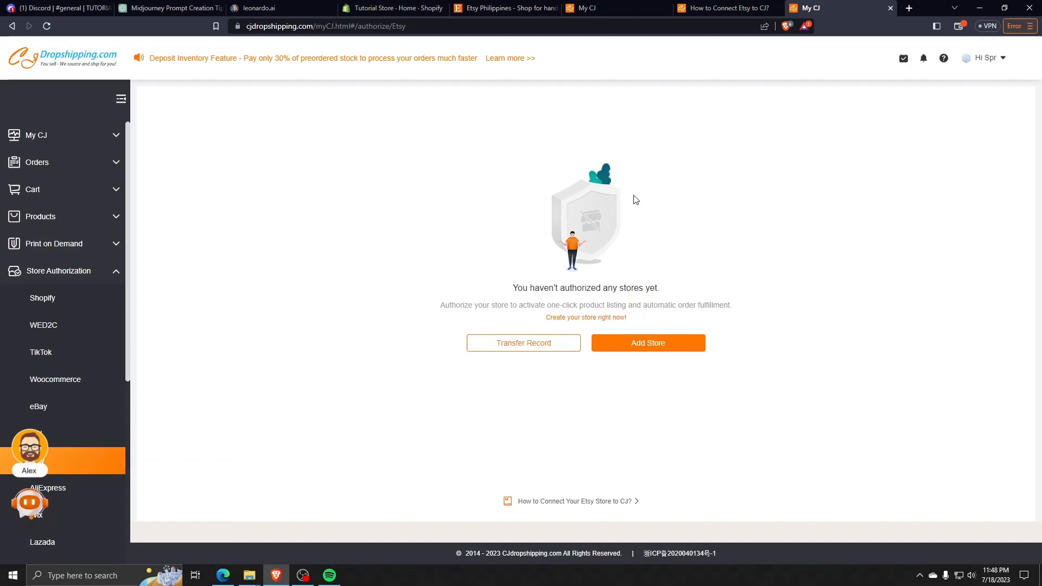
Close the "How to Connect Etsy to CJ?" page and the duplicate My CJ page, keeping one Etsy authorization page.
{"action": "left_click", "coordinate": [773, 10]}
{"action": "left_click", "coordinate": [776, 11]}
{"action": "left_click", "coordinate": [632, 9]}
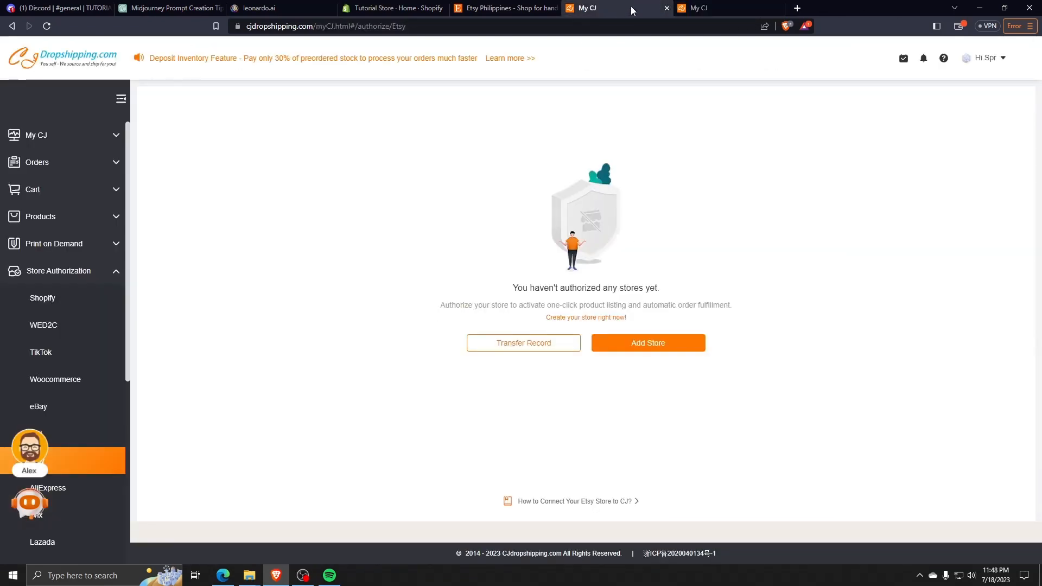
{"action": "left_click", "coordinate": [665, 9]}
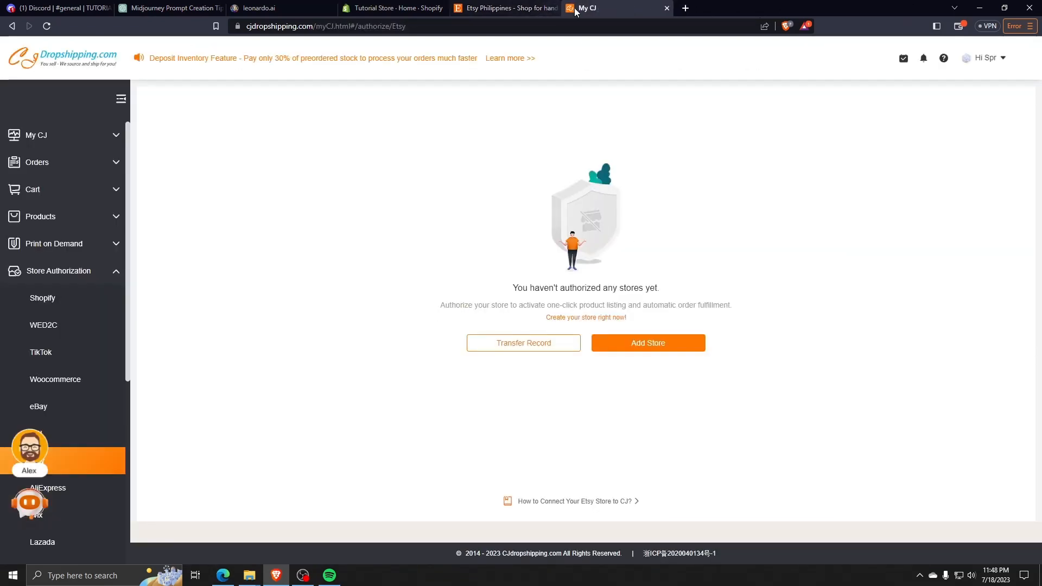
Switch to the Etsy site and get started with selling on Etsy from the account options.
{"action": "left_click", "coordinate": [531, 6]}
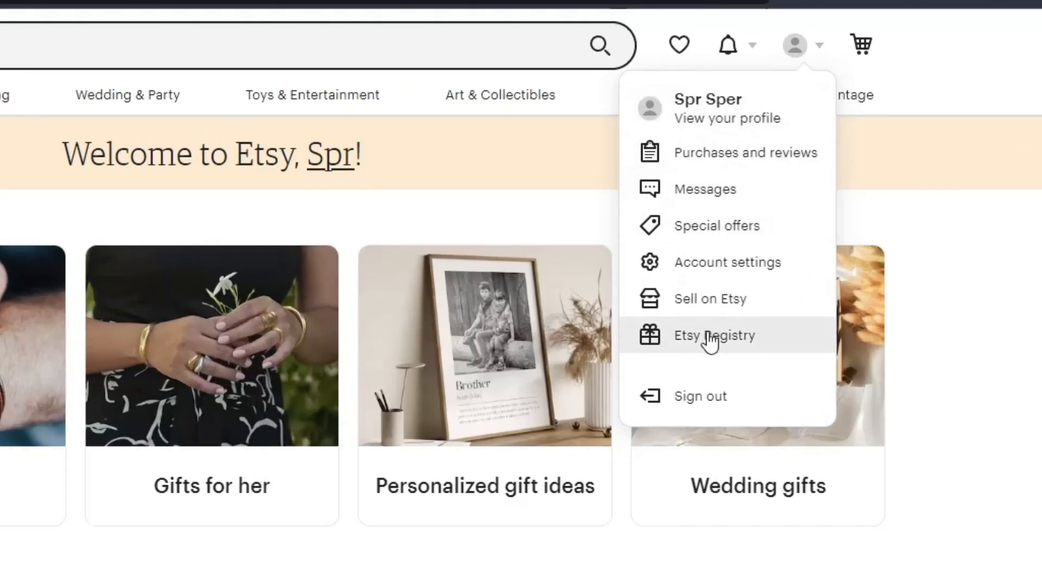
{"action": "left_click", "coordinate": [716, 296]}
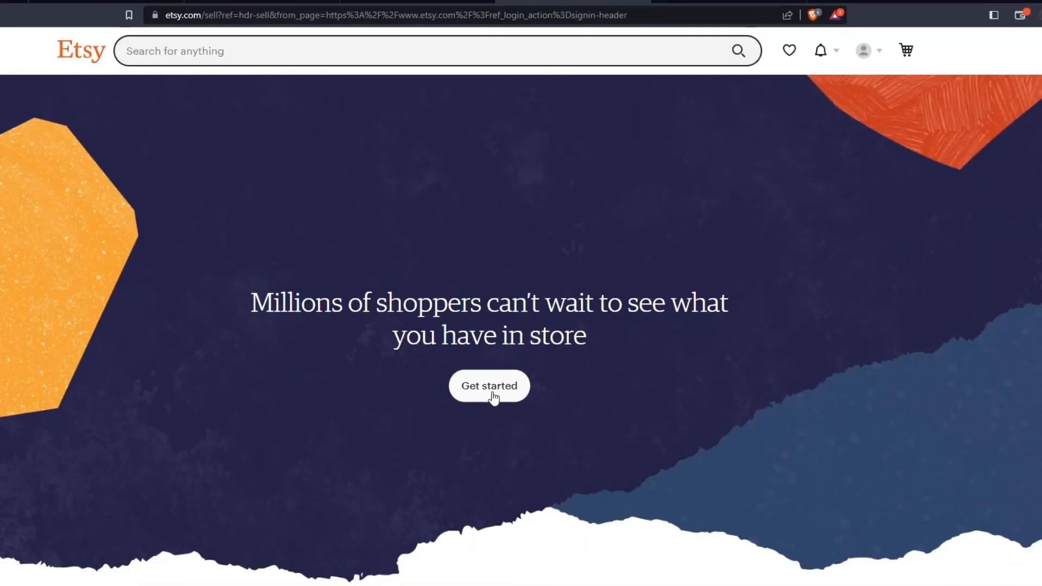
{"action": "left_click", "coordinate": [493, 395]}
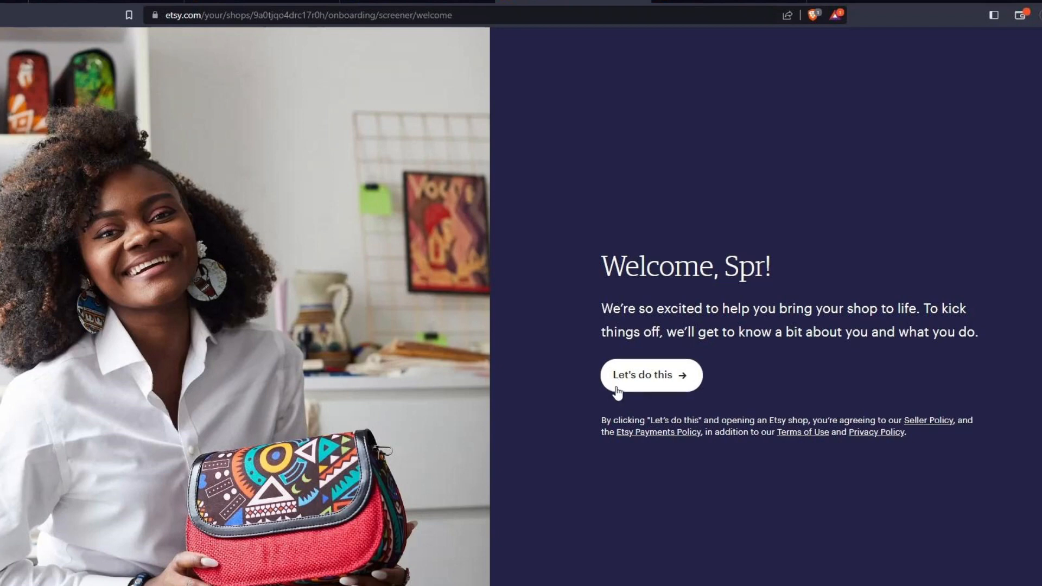
Begin the seller questionnaire and answer "I'm just starting to sell for the first time ever".
{"action": "left_click", "coordinate": [652, 377]}
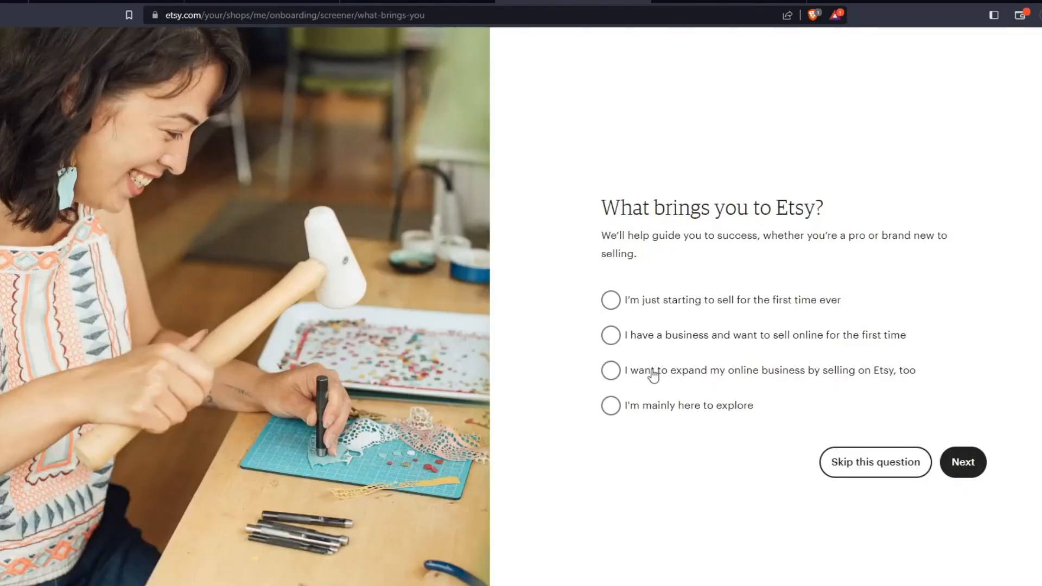
{"action": "left_click", "coordinate": [612, 301]}
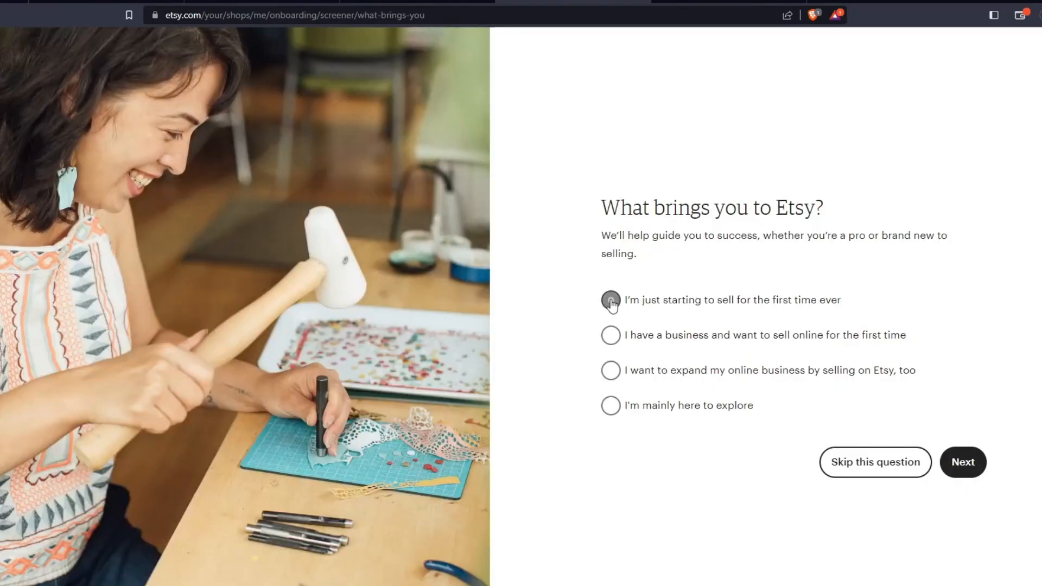
{"action": "left_click", "coordinate": [966, 461]}
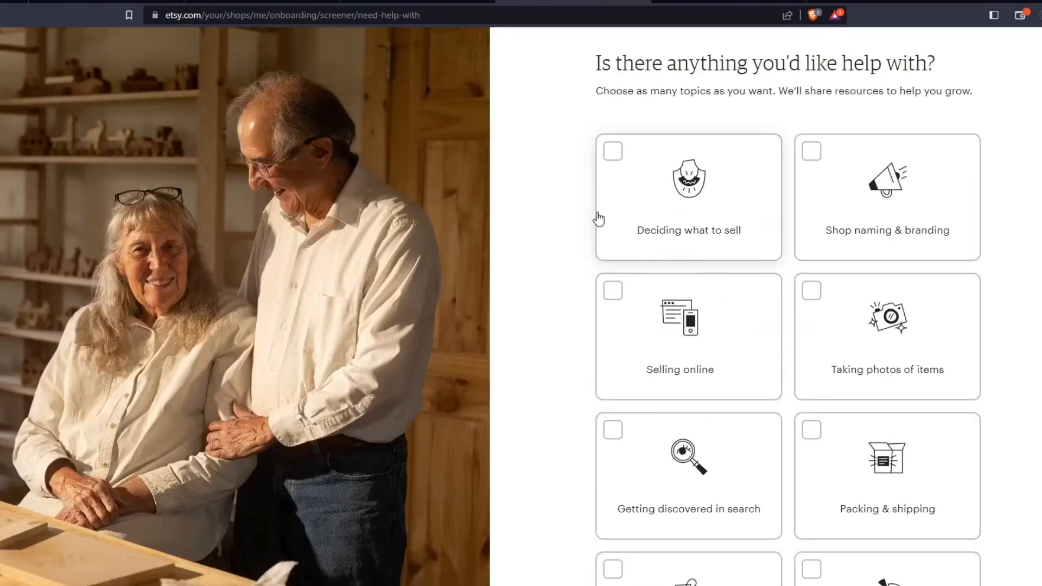
Request help with Selling online, Shop naming & branding, Deciding what to sell, Packing & shipping and Pricing items, and continue.
{"action": "left_click", "coordinate": [611, 288]}
{"action": "scroll", "coordinate": [765, 358], "scroll_direction": "down", "scroll_amount": 1}
{"action": "scroll", "coordinate": [762, 354], "scroll_direction": "down", "scroll_amount": 2}
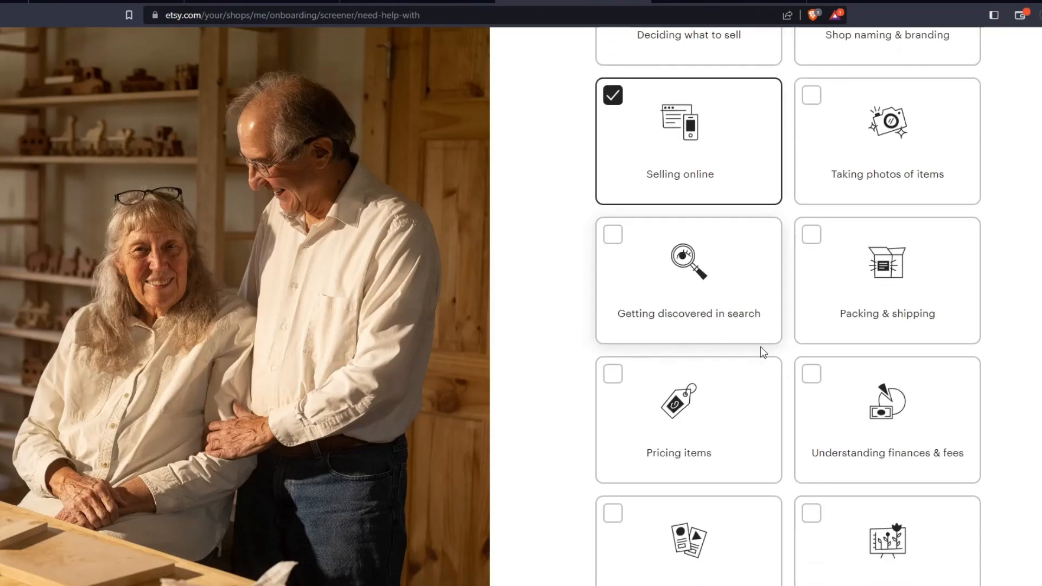
{"action": "scroll", "coordinate": [819, 363], "scroll_direction": "down", "scroll_amount": 3}
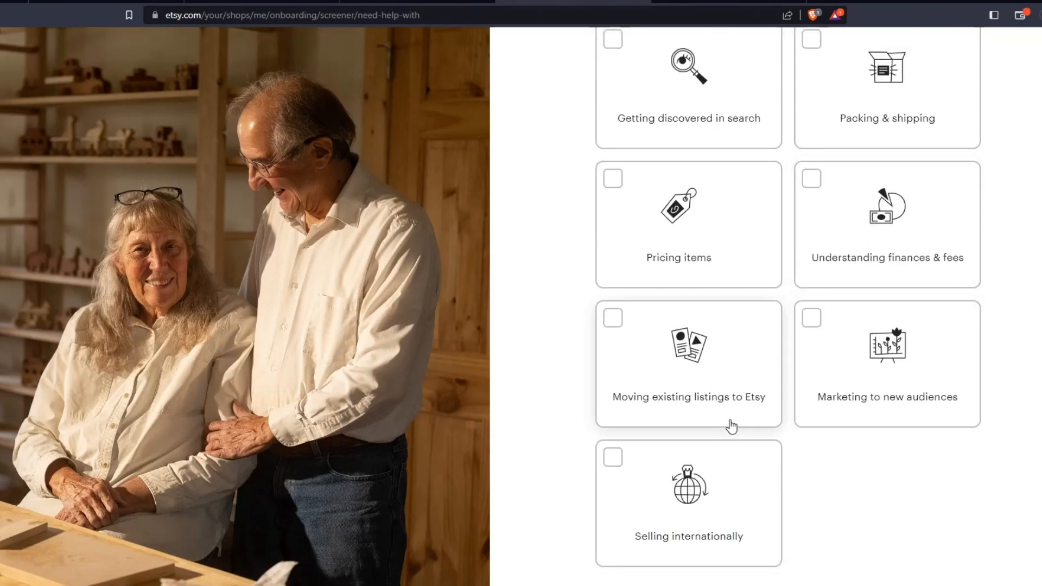
{"action": "scroll", "coordinate": [732, 391], "scroll_direction": "up", "scroll_amount": 6}
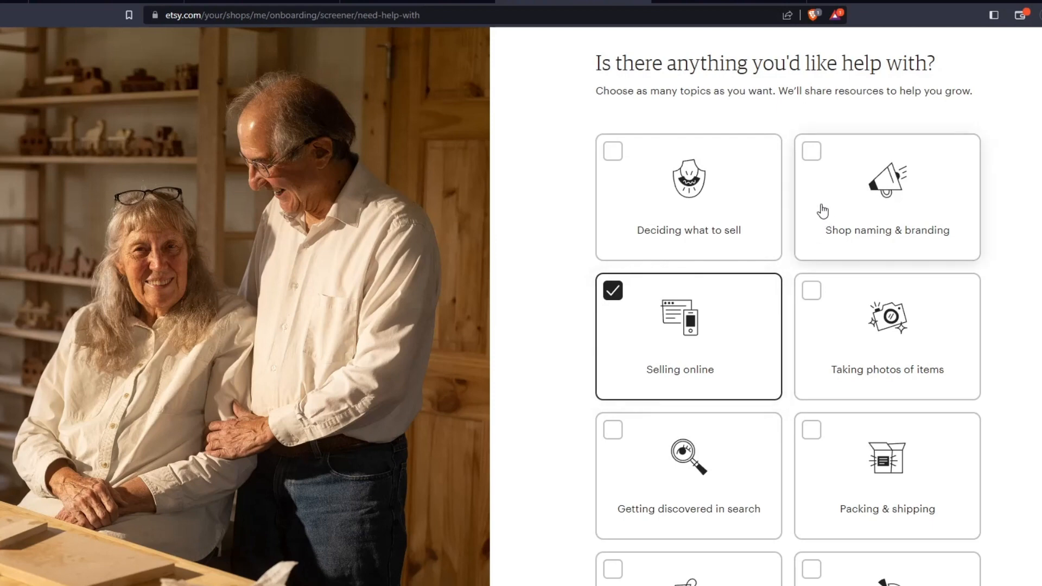
{"action": "left_click", "coordinate": [827, 159]}
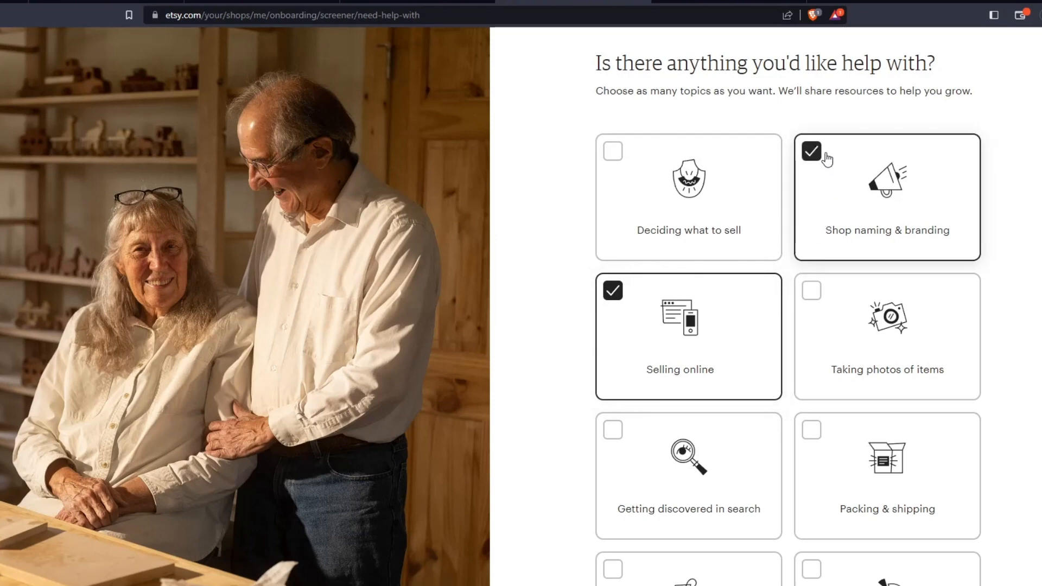
{"action": "left_click", "coordinate": [611, 154]}
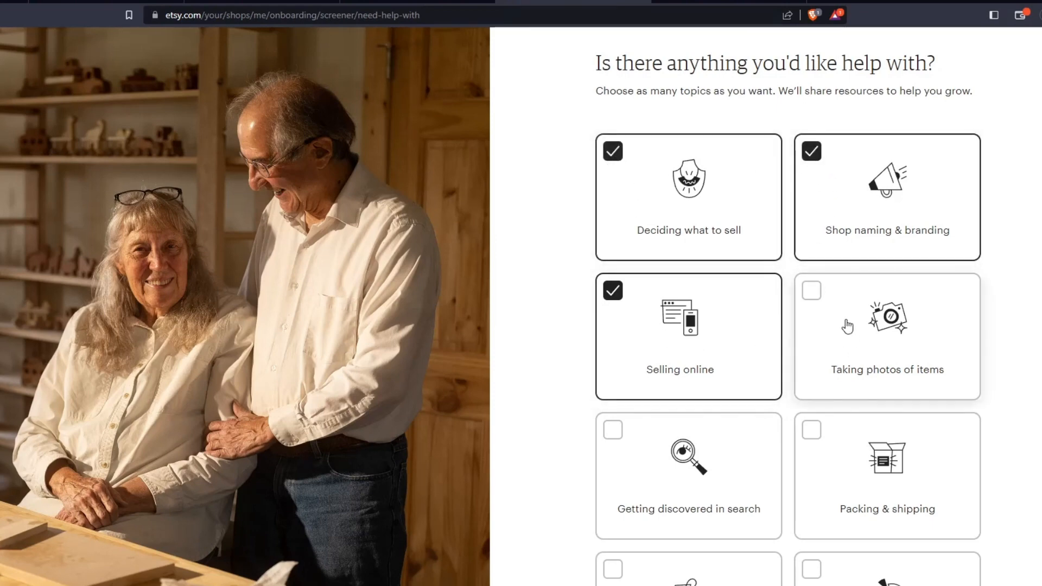
{"action": "left_click", "coordinate": [814, 444]}
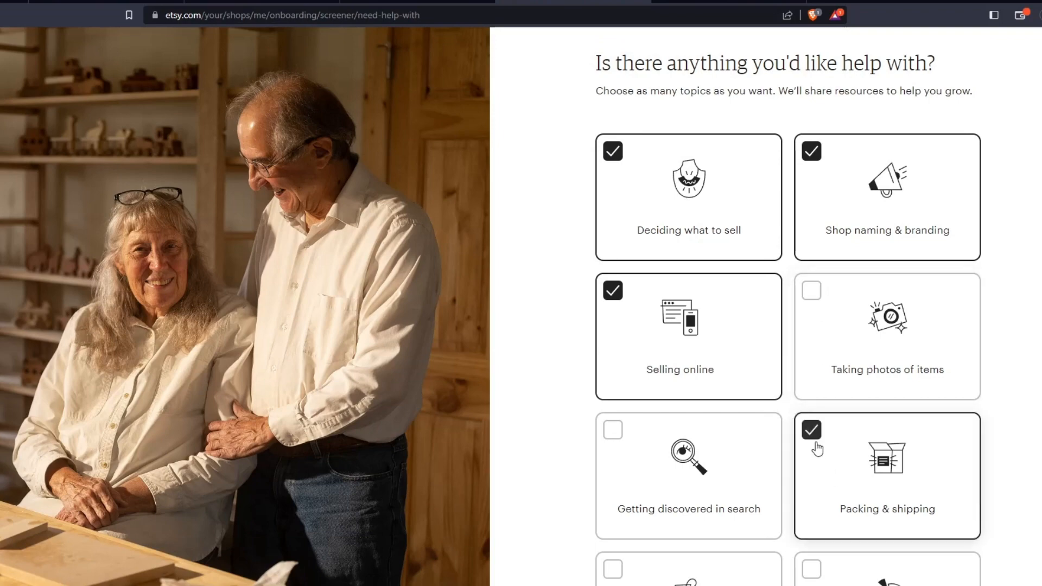
{"action": "scroll", "coordinate": [824, 305], "scroll_direction": "down", "scroll_amount": 1}
{"action": "scroll", "coordinate": [824, 305], "scroll_direction": "down", "scroll_amount": 4}
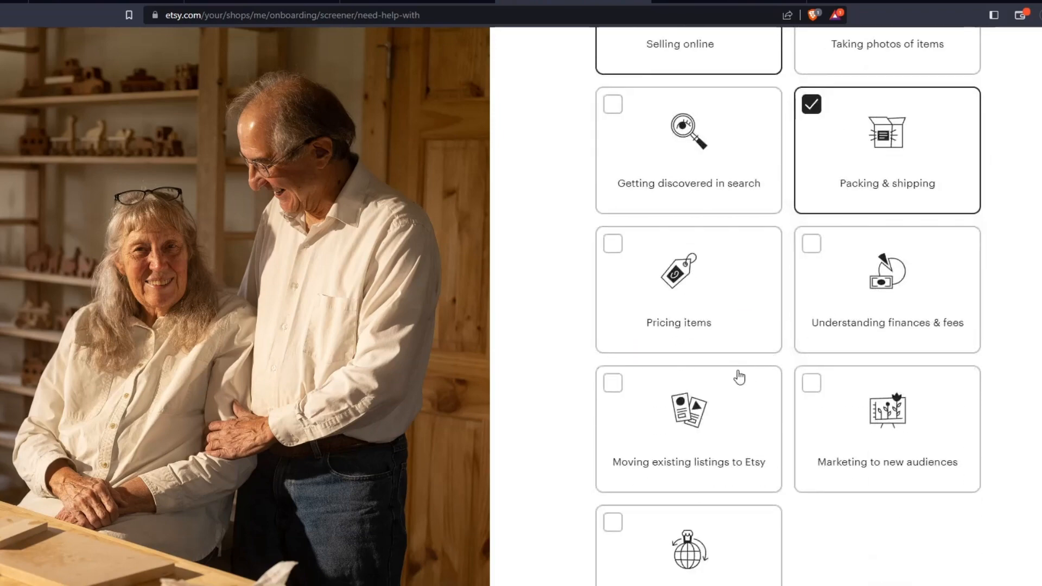
{"action": "left_click", "coordinate": [617, 253]}
{"action": "scroll", "coordinate": [623, 461], "scroll_direction": "down", "scroll_amount": 1}
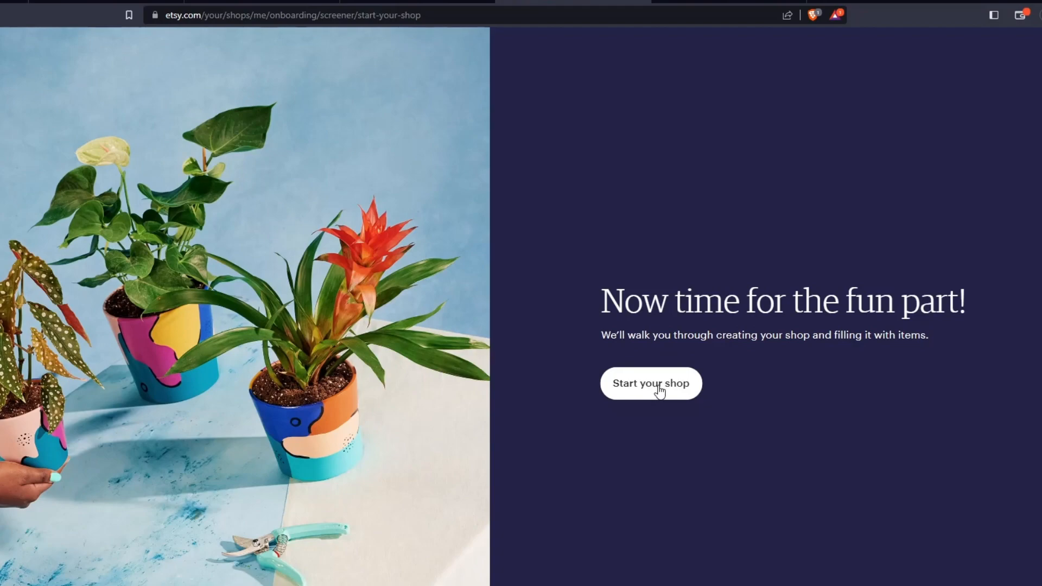
Start the shop and save its preferences with English, Philippines and Philippine Peso.
{"action": "left_click", "coordinate": [657, 386]}
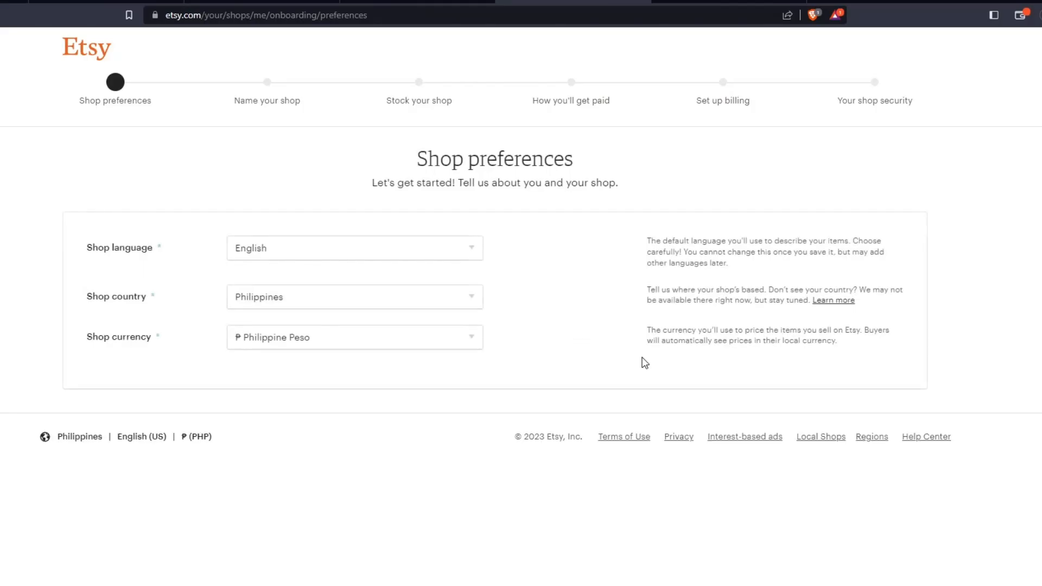
{"action": "left_click", "coordinate": [334, 246]}
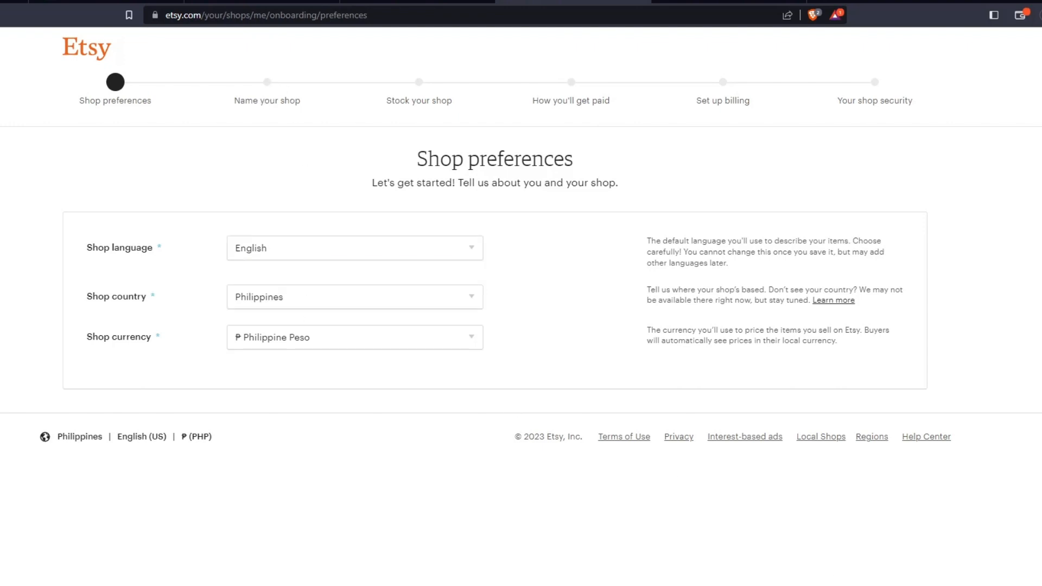
Name the shop TutorialBoxxShop, after trying Tutorial and TutorialShop, and save the name.
{"action": "left_click", "coordinate": [334, 277]}
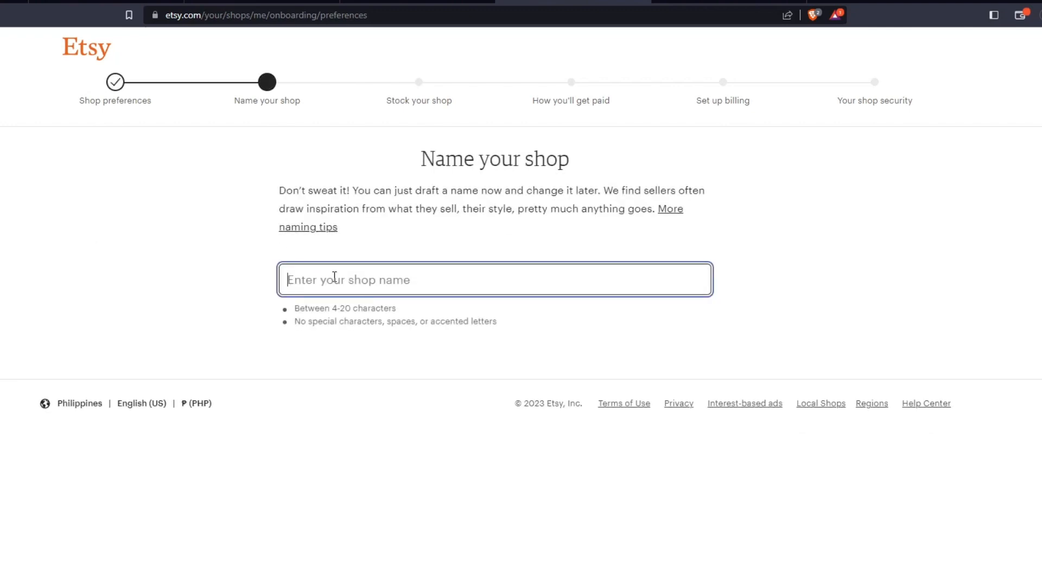
{"action": "type", "text": "Tutorial"}
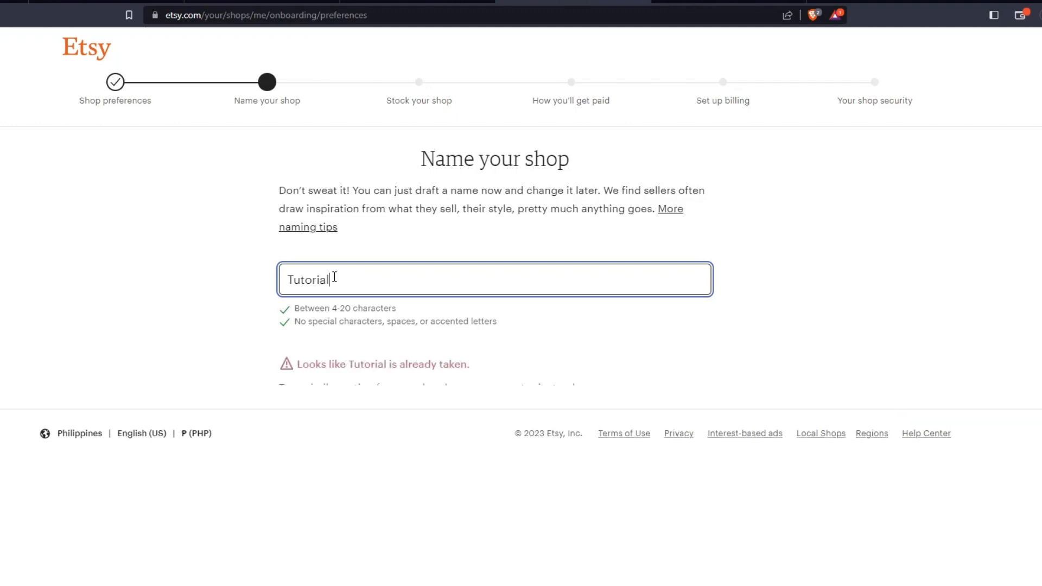
{"action": "type", "text": " Shop"}
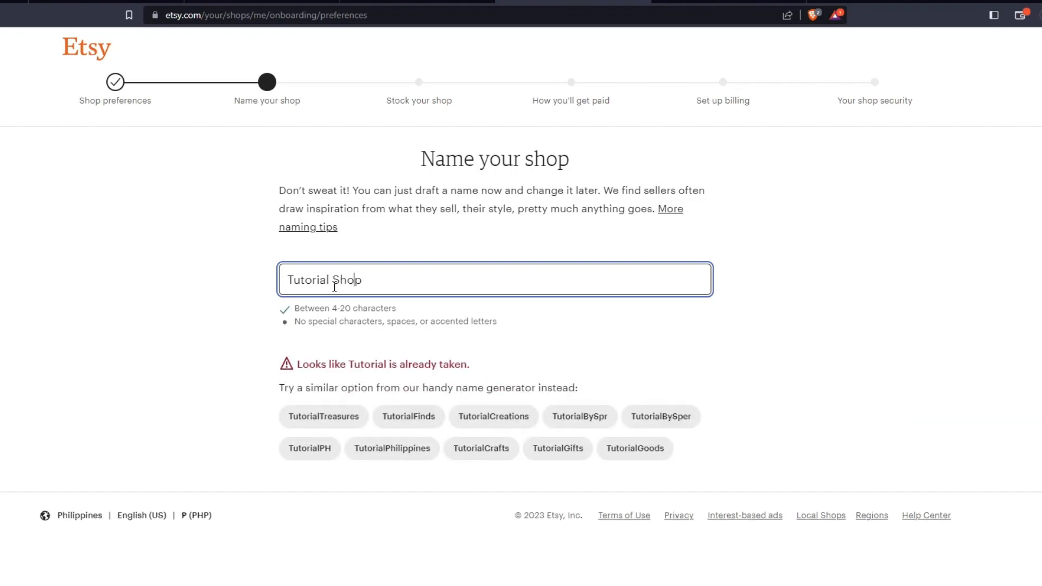
{"action": "key", "text": "Left"}
{"action": "key", "text": "Left"}
{"action": "key", "text": "BackSpace"}
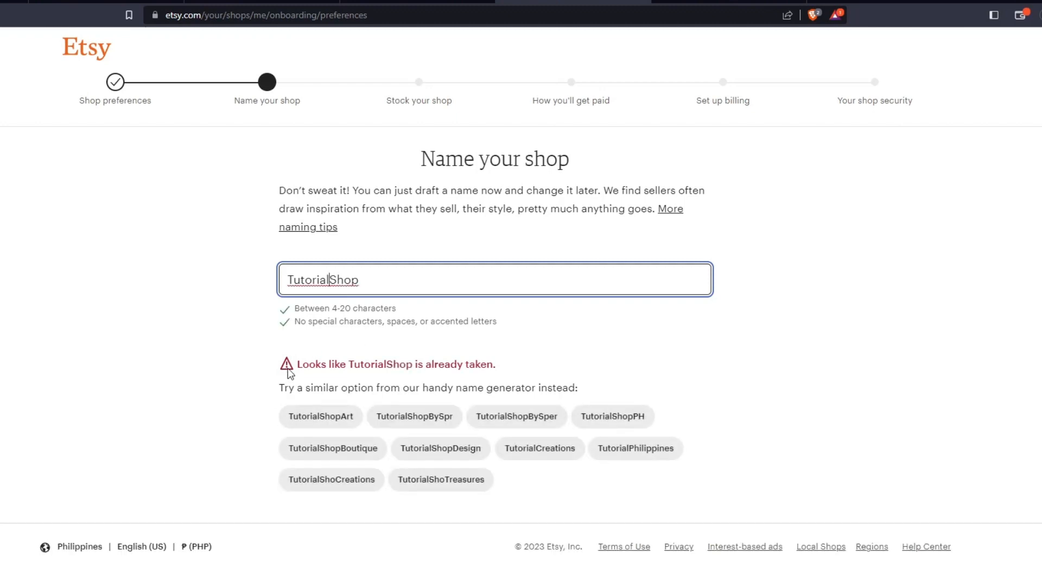
{"action": "key", "text": "Right"}
{"action": "type", "text": "Boxx"}
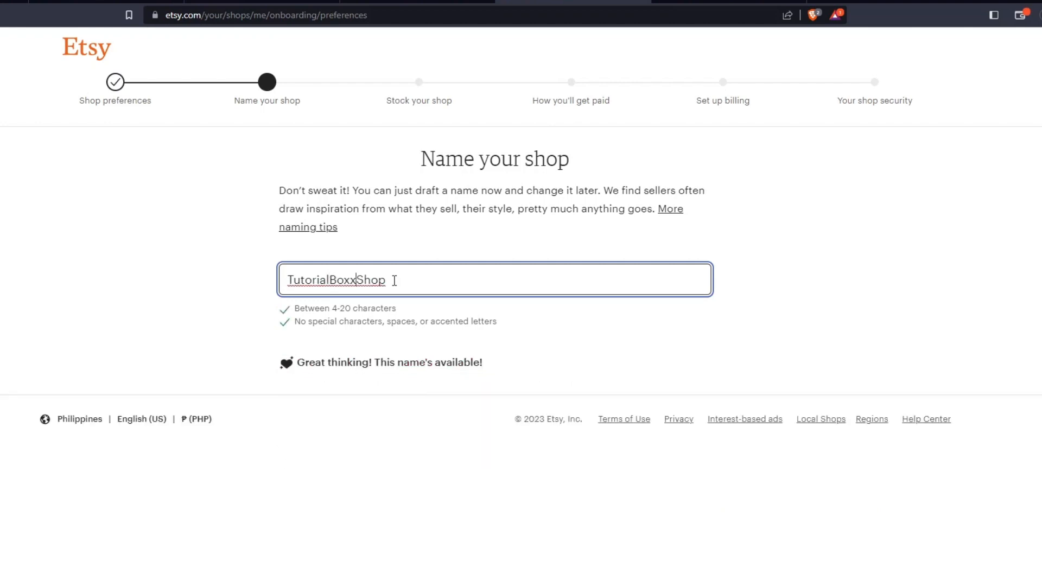
{"action": "key", "text": "Return"}
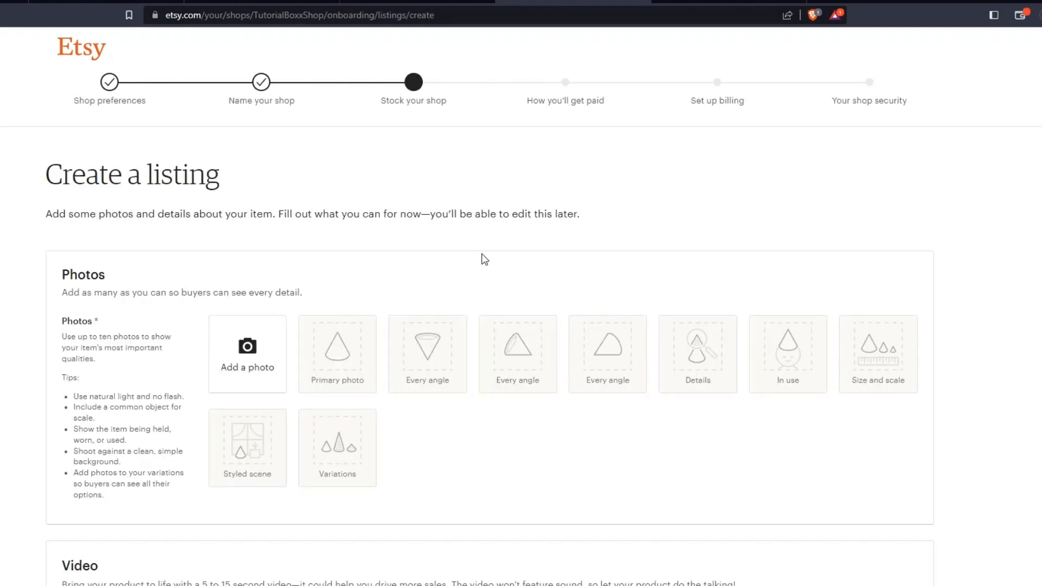
Upload a primary photo for the new listing and replace the white logo image with the gold crowned logo.
{"action": "left_click", "coordinate": [264, 356]}
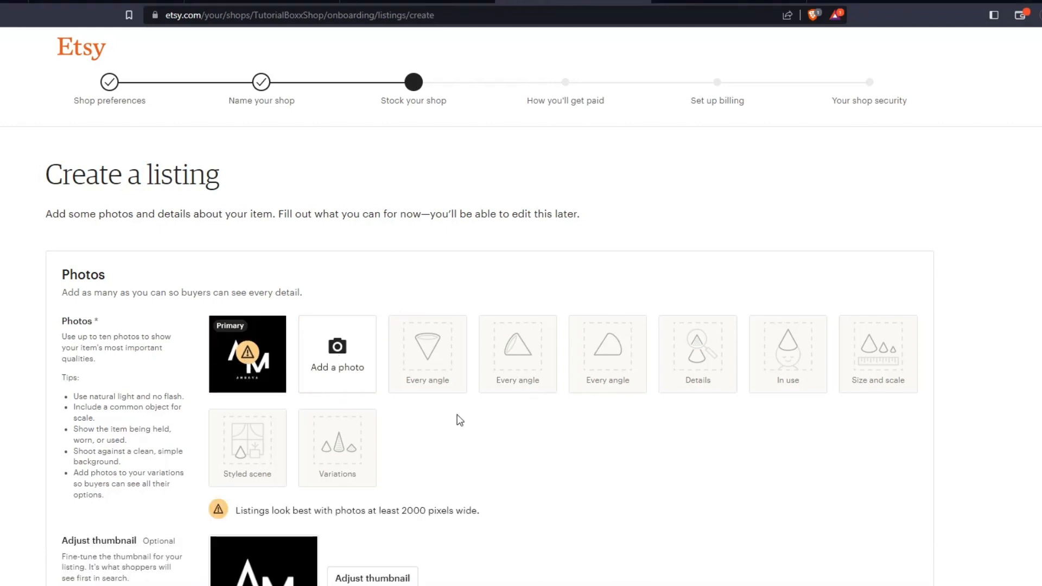
{"action": "mouse_move", "coordinate": [255, 364]}
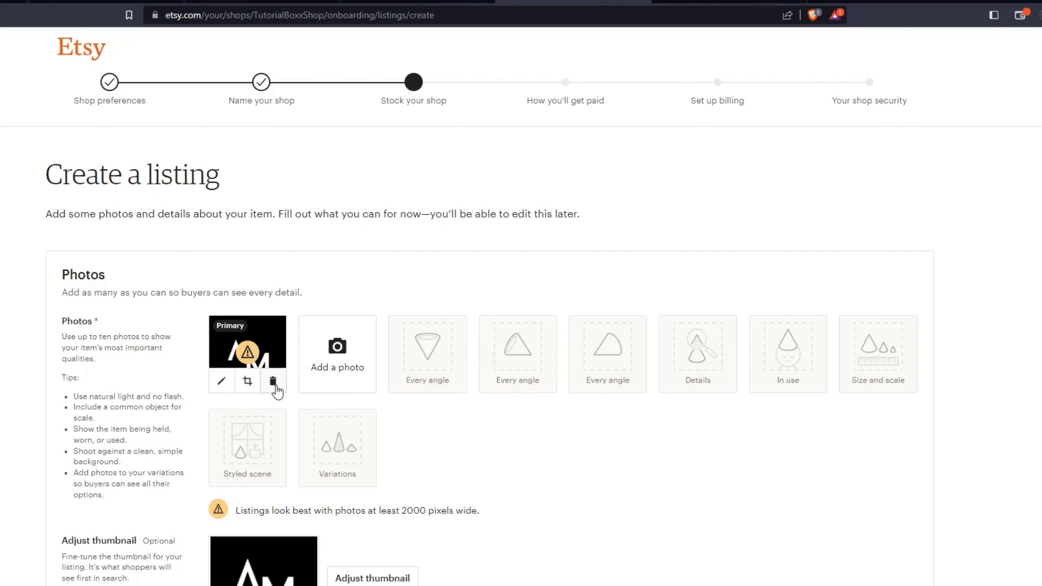
{"action": "left_click", "coordinate": [273, 382]}
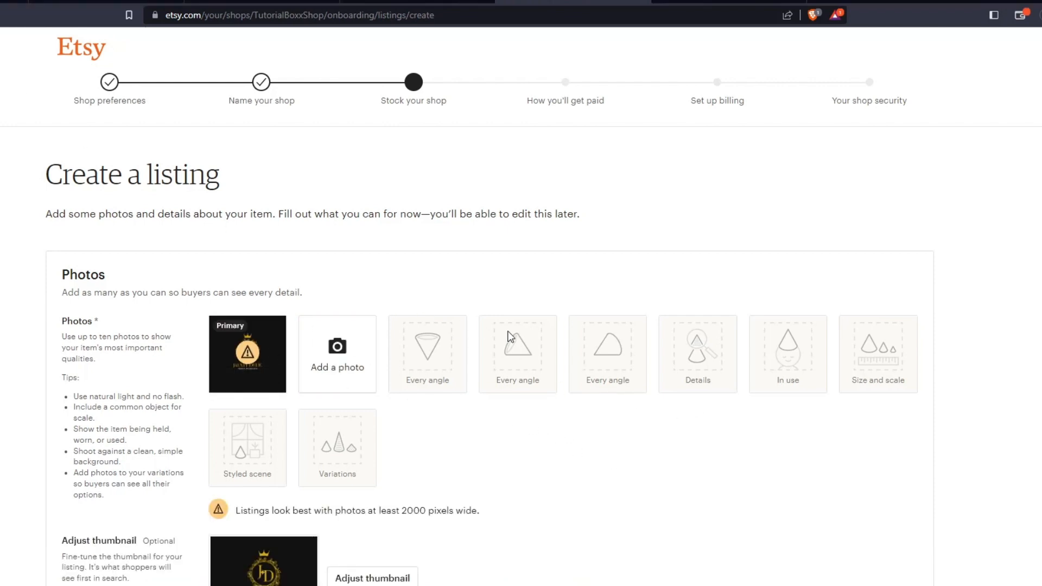
Review the new listing form's photo, video and listing details sections and their required fields.
{"action": "scroll", "coordinate": [510, 336], "scroll_direction": "down", "scroll_amount": 1}
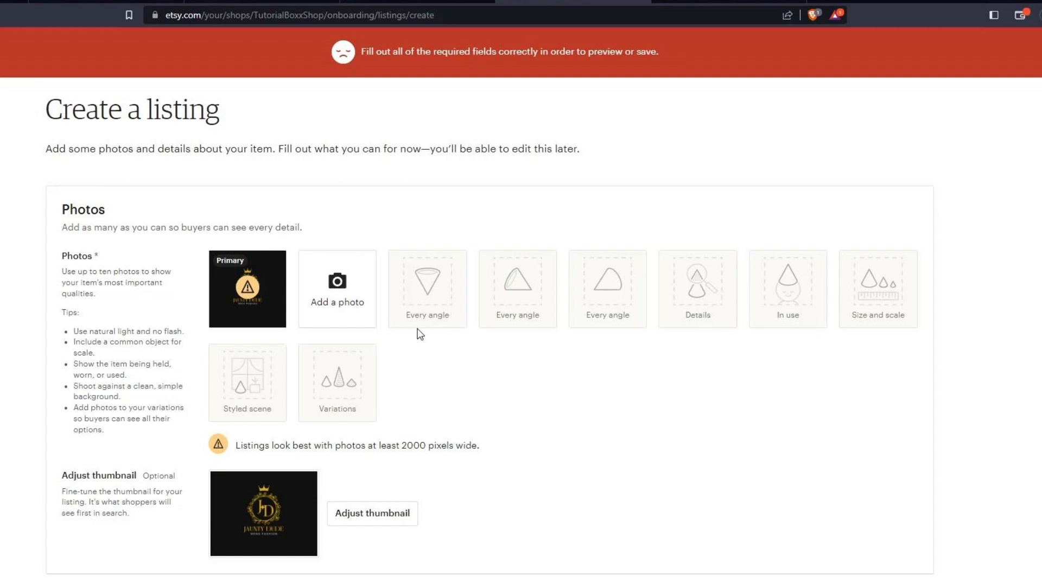
{"action": "scroll", "coordinate": [276, 379], "scroll_direction": "down", "scroll_amount": 9}
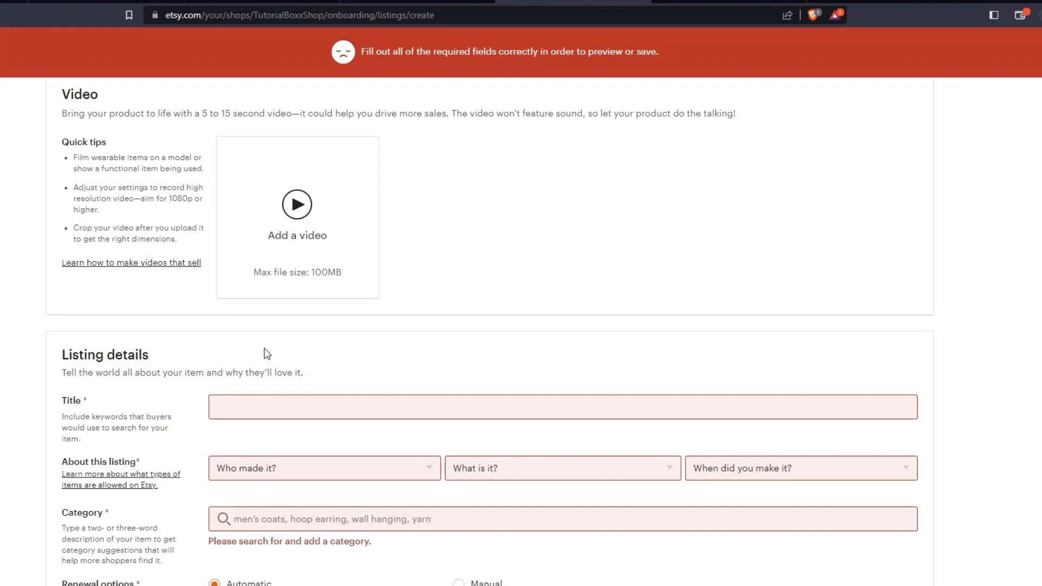
{"action": "left_click", "coordinate": [259, 407]}
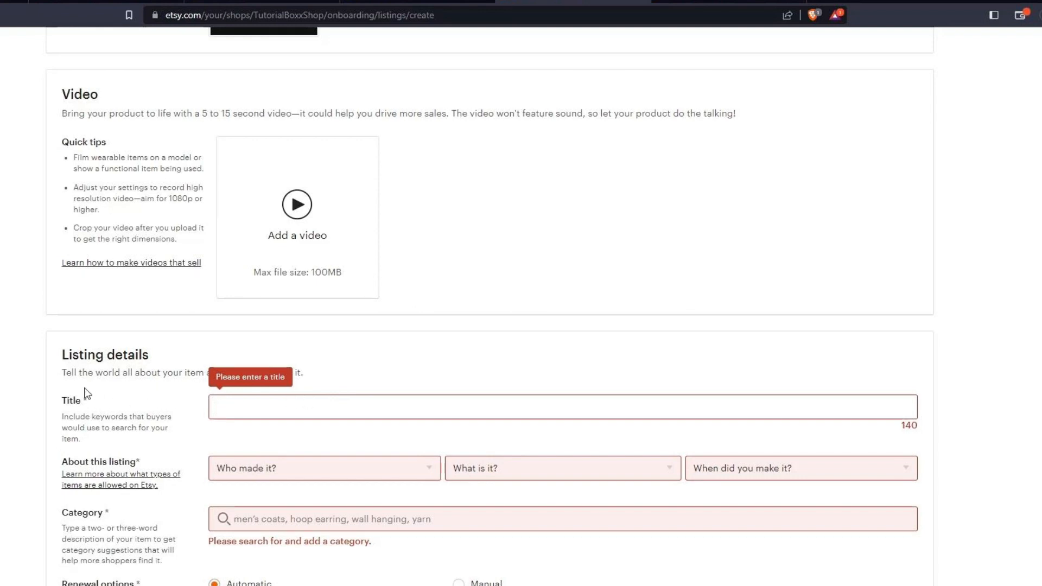
{"action": "left_click", "coordinate": [2, 362]}
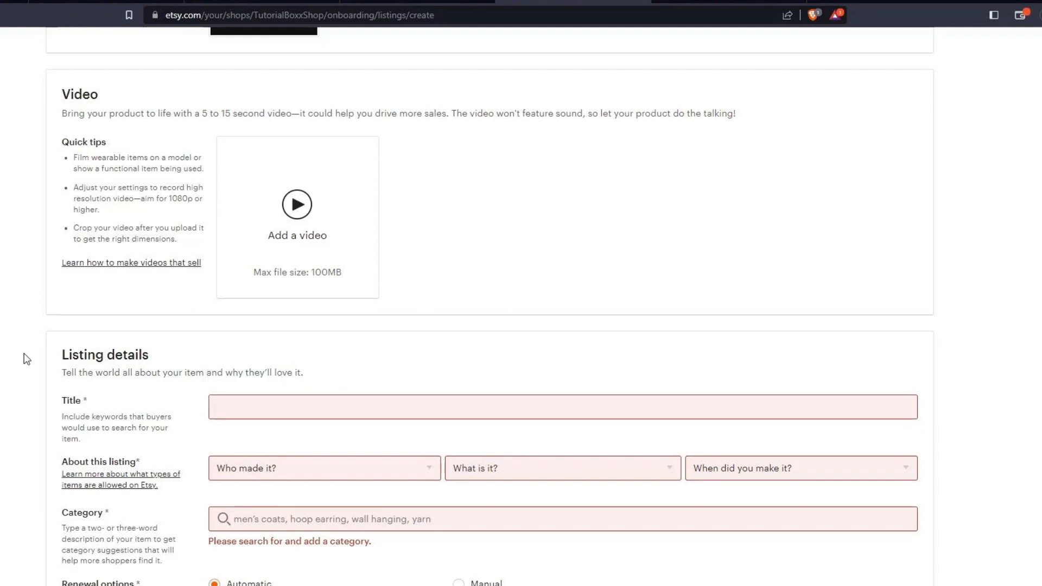
{"action": "scroll", "coordinate": [26, 358], "scroll_direction": "down", "scroll_amount": 5}
{"action": "scroll", "coordinate": [30, 360], "scroll_direction": "up", "scroll_amount": 7}
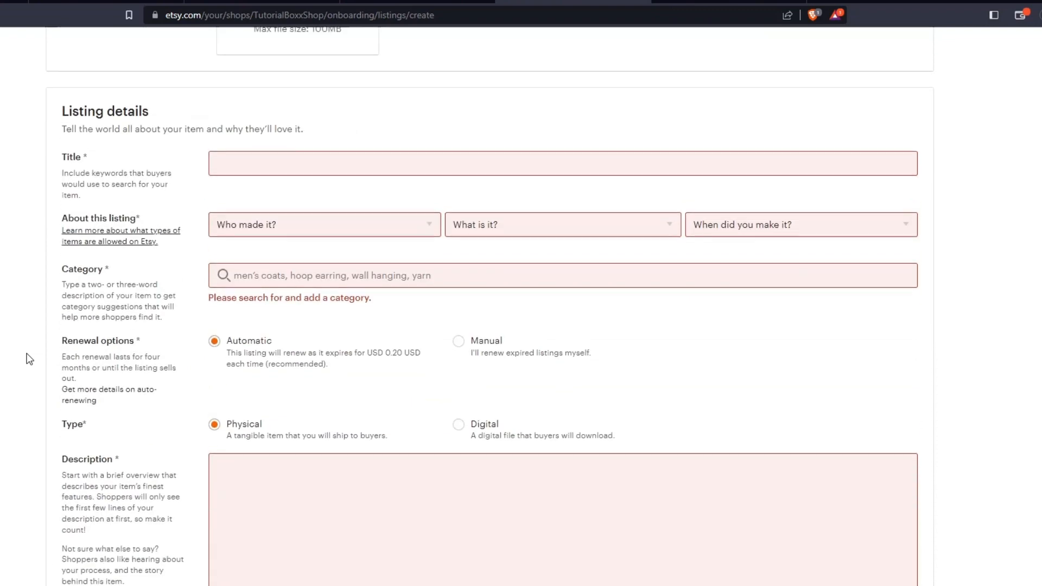
{"action": "scroll", "coordinate": [29, 359], "scroll_direction": "up", "scroll_amount": 8}
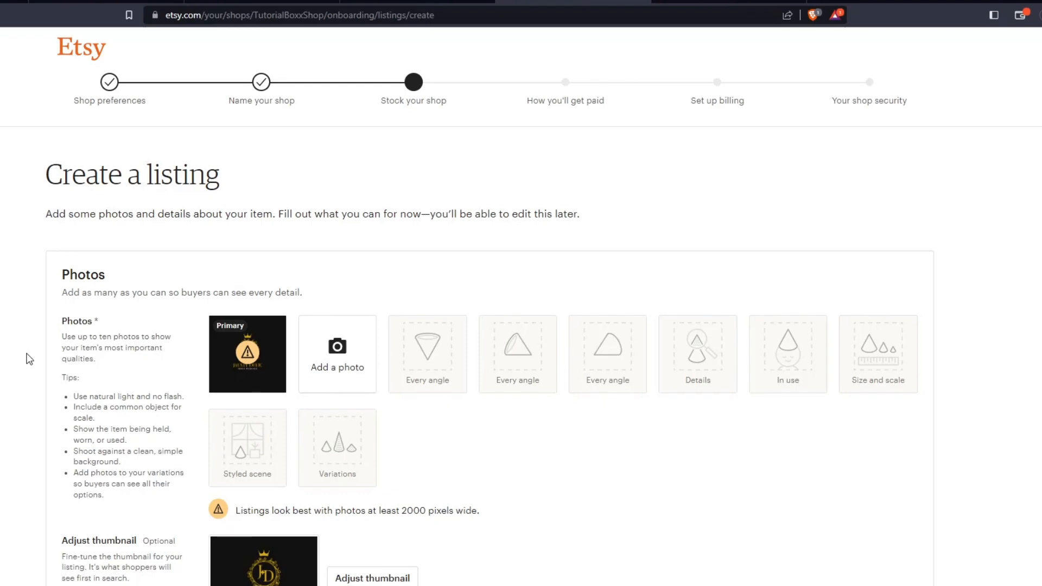
{"action": "scroll", "coordinate": [30, 359], "scroll_direction": "down", "scroll_amount": 11}
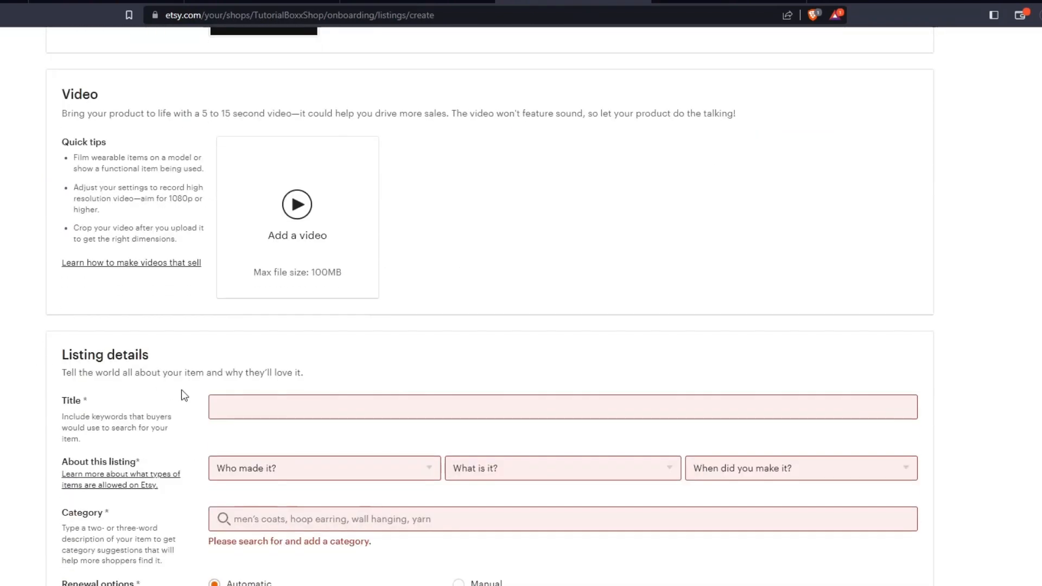
Enter Shirt as the listing's title.
{"action": "left_click", "coordinate": [239, 404]}
{"action": "type", "text": "Shit"}
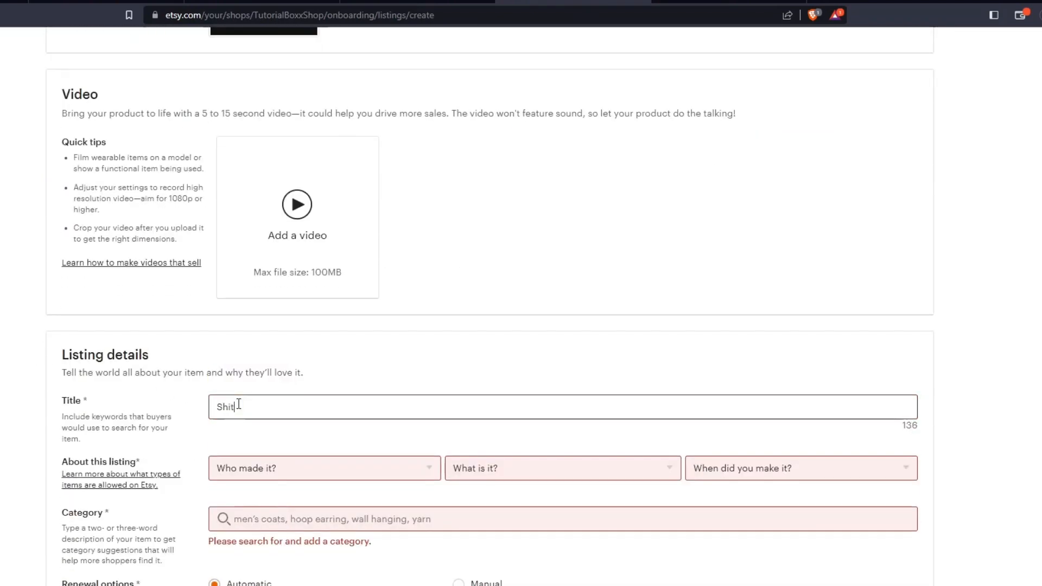
{"action": "key", "text": "BackSpace"}
{"action": "type", "text": "rt"}
Describe the listing as made by a member of my shop, a finished product, and Made To Order.
{"action": "left_click", "coordinate": [378, 477]}
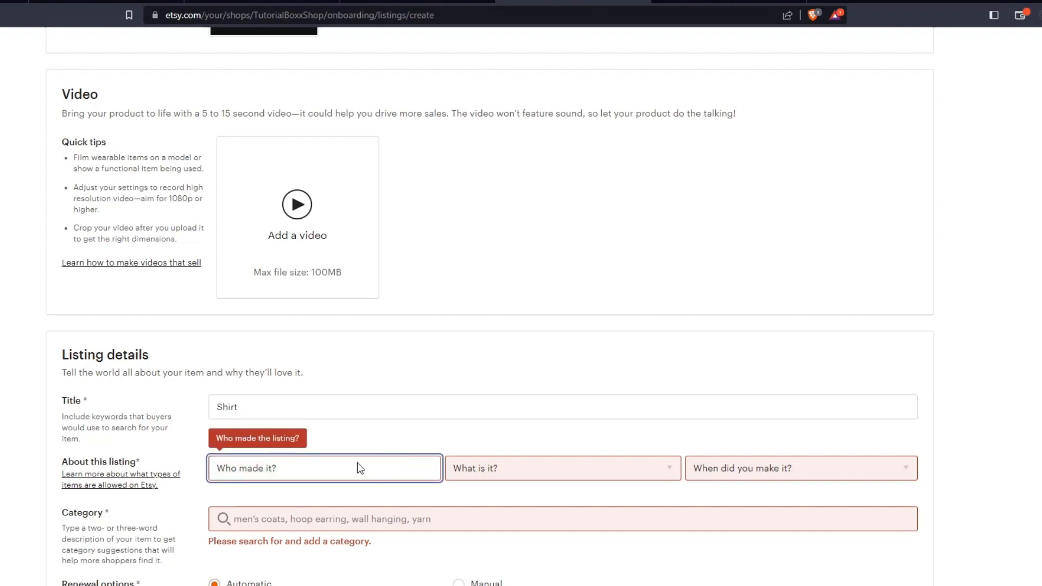
{"action": "left_click", "coordinate": [321, 519]}
{"action": "left_click", "coordinate": [475, 480]}
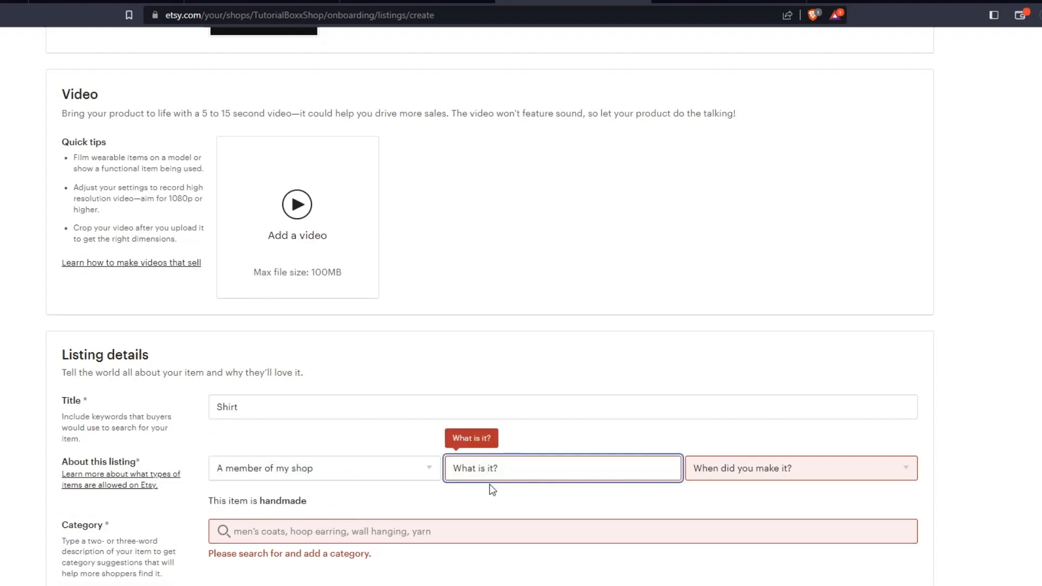
{"action": "left_click", "coordinate": [495, 513]}
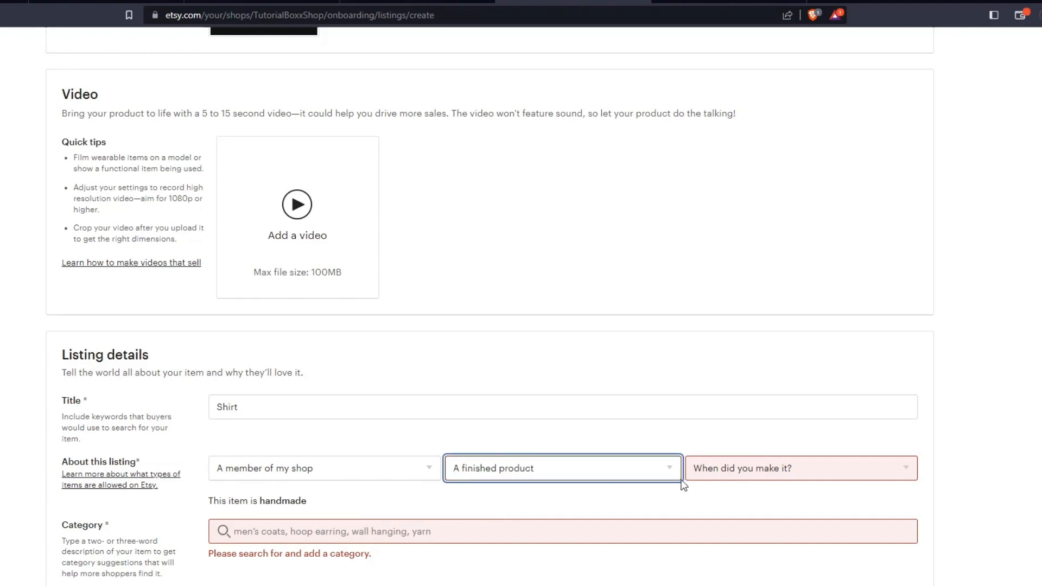
{"action": "left_click", "coordinate": [721, 471]}
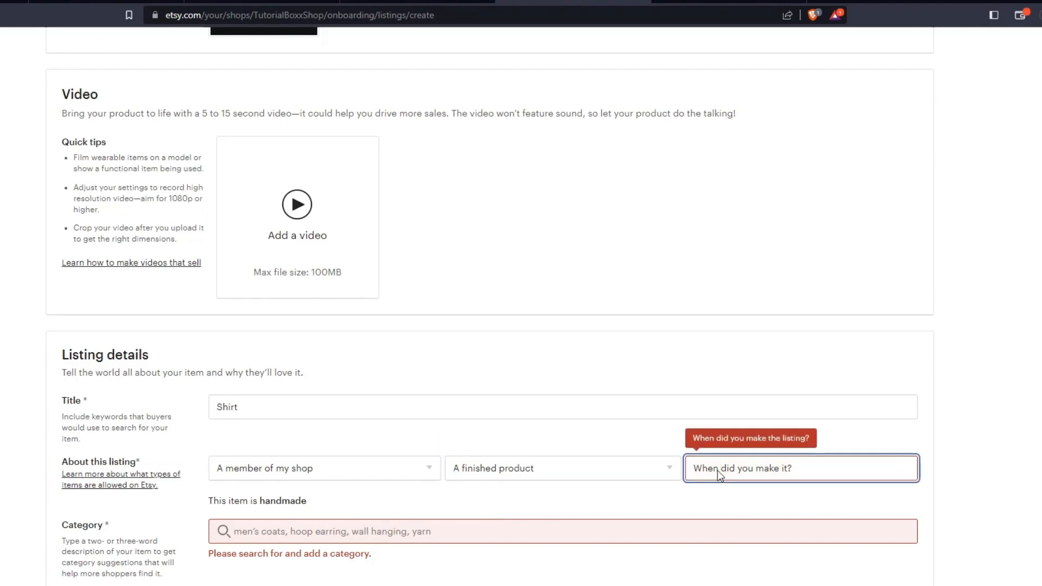
{"action": "left_click", "coordinate": [760, 256]}
Search the categories for men and assign the T-shirts (Tops & Tees) category to the listing.
{"action": "scroll", "coordinate": [432, 442], "scroll_direction": "down", "scroll_amount": 1}
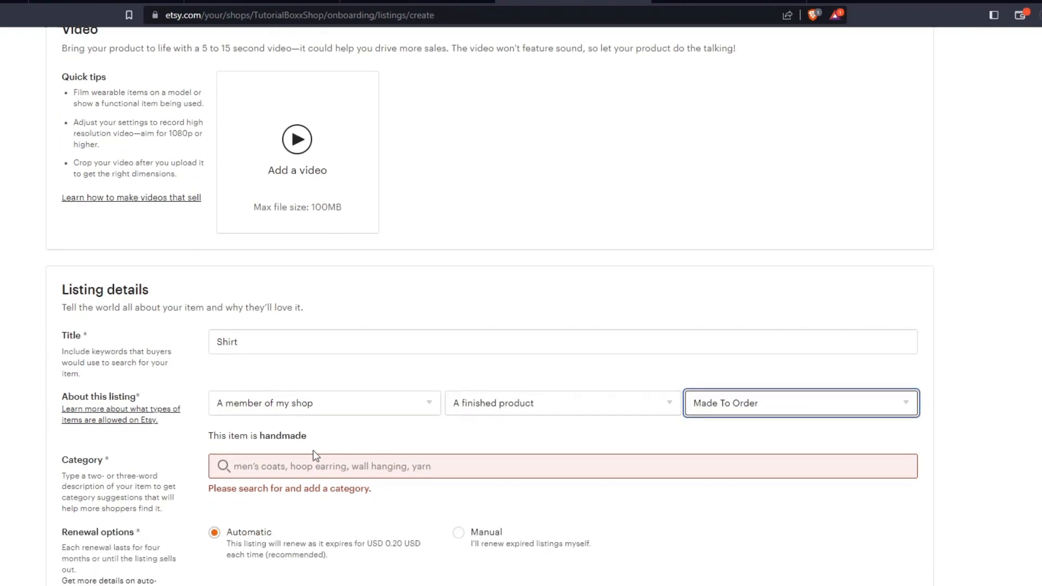
{"action": "left_click", "coordinate": [293, 468]}
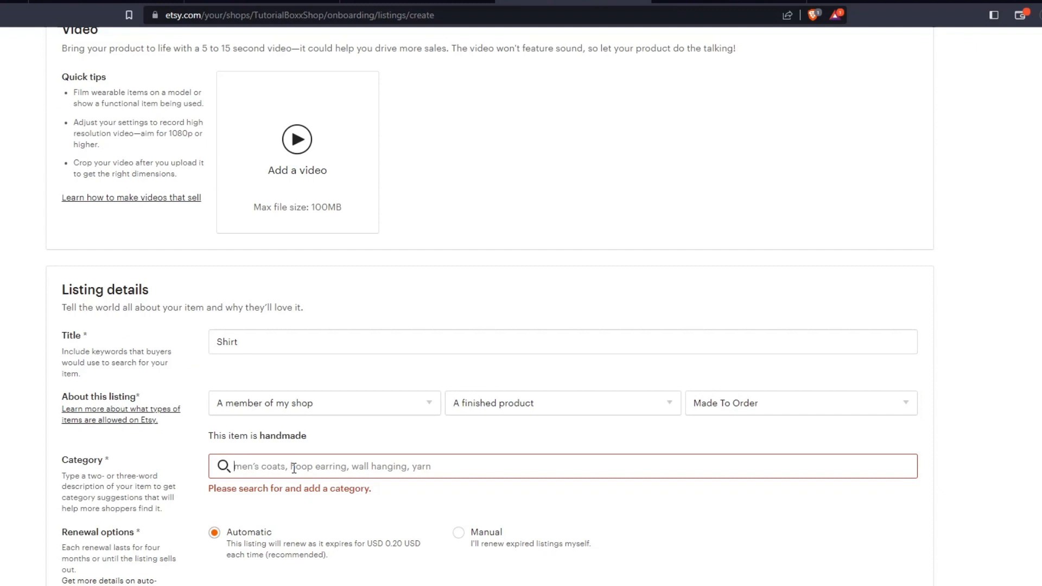
{"action": "type", "text": "men"}
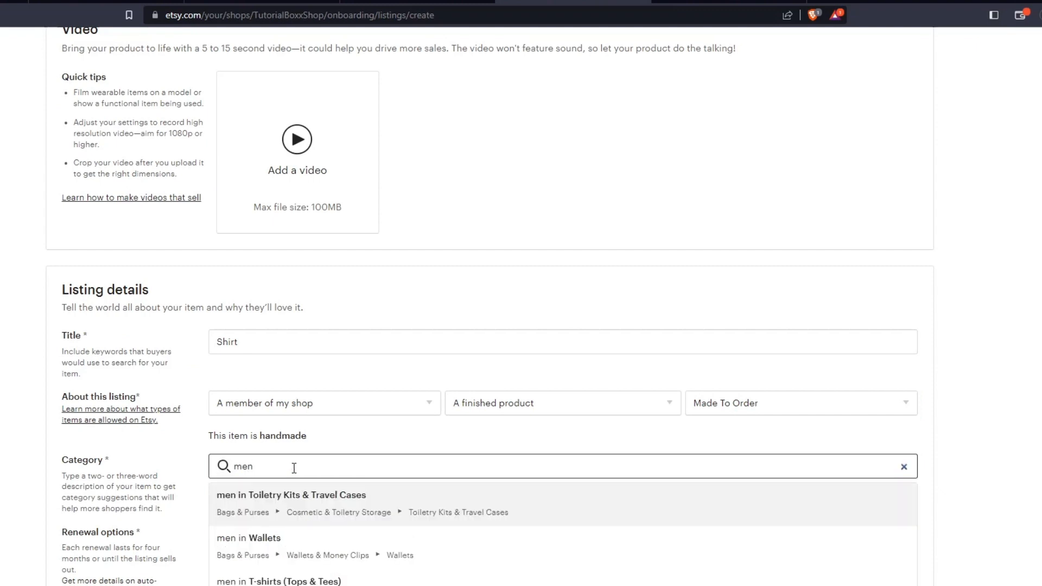
{"action": "key", "text": "Down"}
{"action": "key", "text": "Down"}
{"action": "key", "text": "Return"}
{"action": "scroll", "coordinate": [269, 473], "scroll_direction": "down", "scroll_amount": 2}
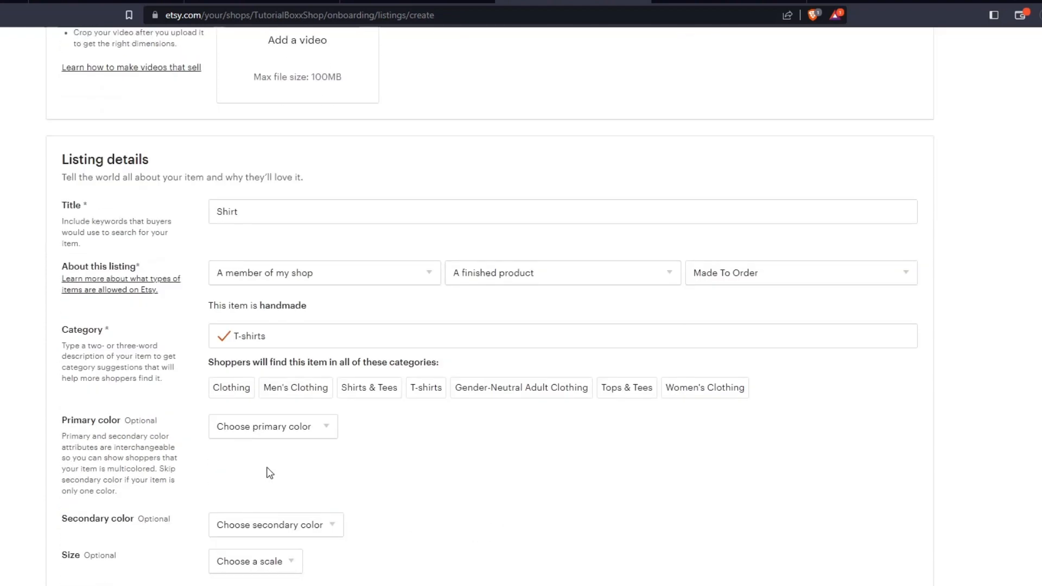
Set the shirt's primary color to Black and its secondary color to Beige.
{"action": "scroll", "coordinate": [276, 370], "scroll_direction": "down", "scroll_amount": 1}
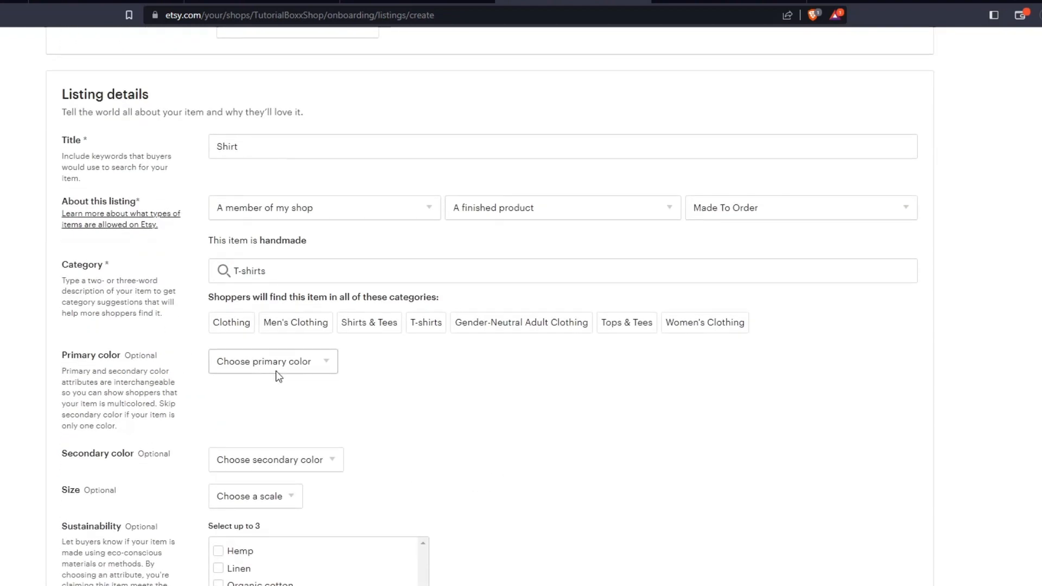
{"action": "left_click", "coordinate": [282, 366]}
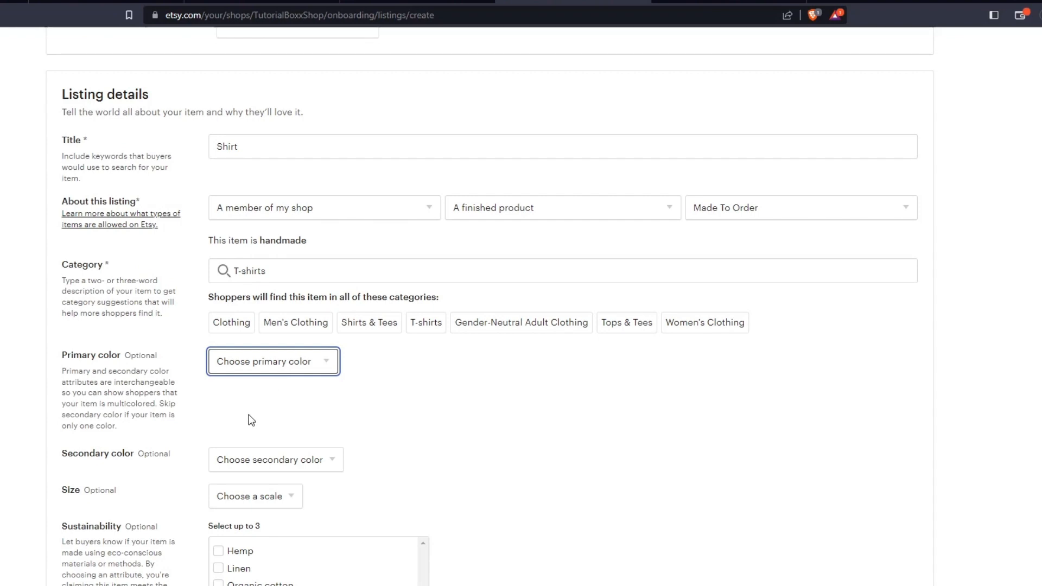
{"action": "type", "text": "black"}
{"action": "scroll", "coordinate": [317, 416], "scroll_direction": "down", "scroll_amount": 1}
{"action": "left_click", "coordinate": [305, 401]}
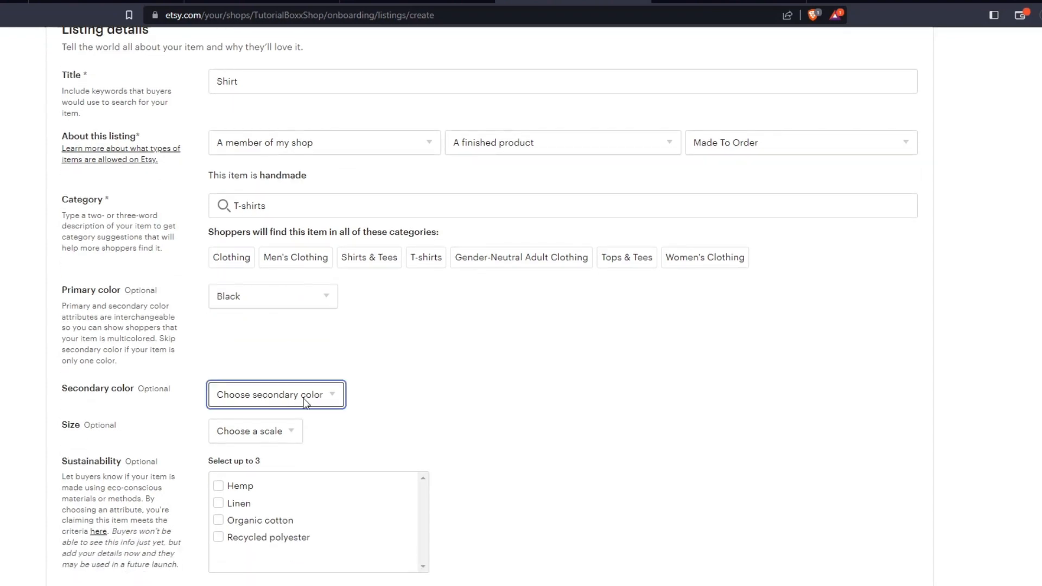
{"action": "type", "text": "beige"}
Choose the US letter size scale and mark Recycled polyester and Organic cotton under sustainability.
{"action": "scroll", "coordinate": [328, 407], "scroll_direction": "down", "scroll_amount": 1}
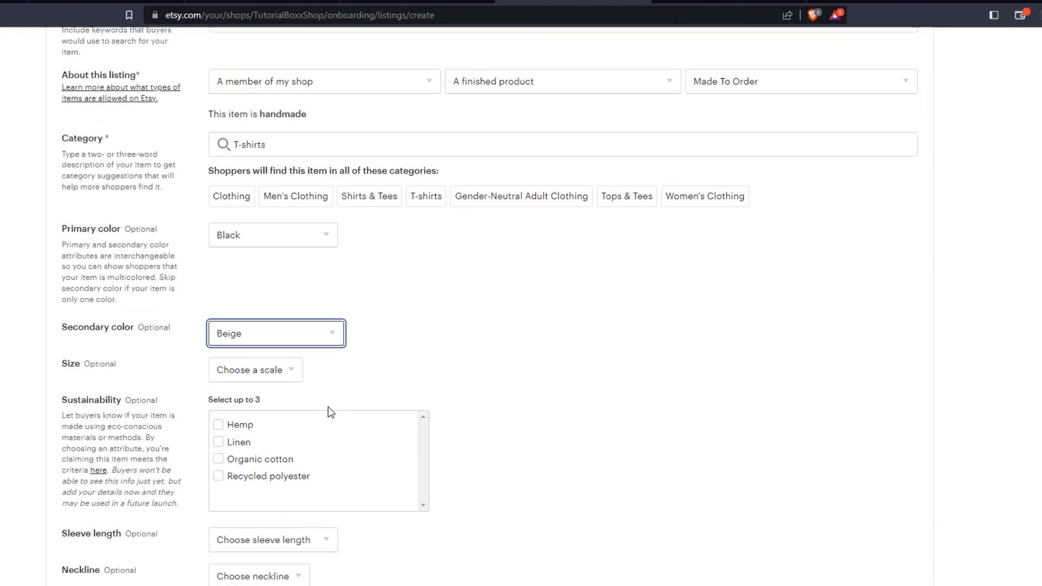
{"action": "left_click", "coordinate": [278, 370]}
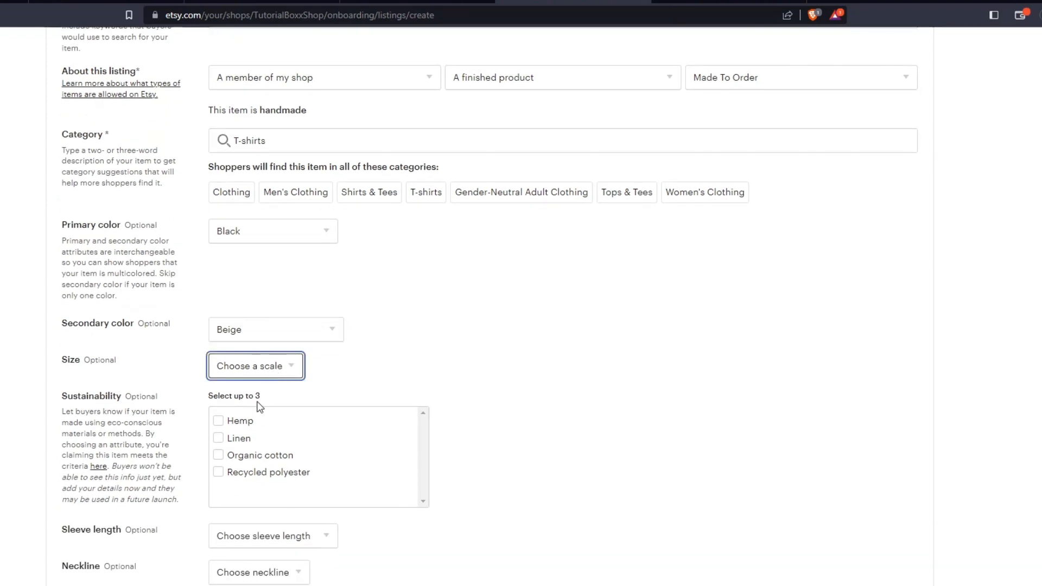
{"action": "type", "text": "us"}
{"action": "scroll", "coordinate": [337, 400], "scroll_direction": "down", "scroll_amount": 1}
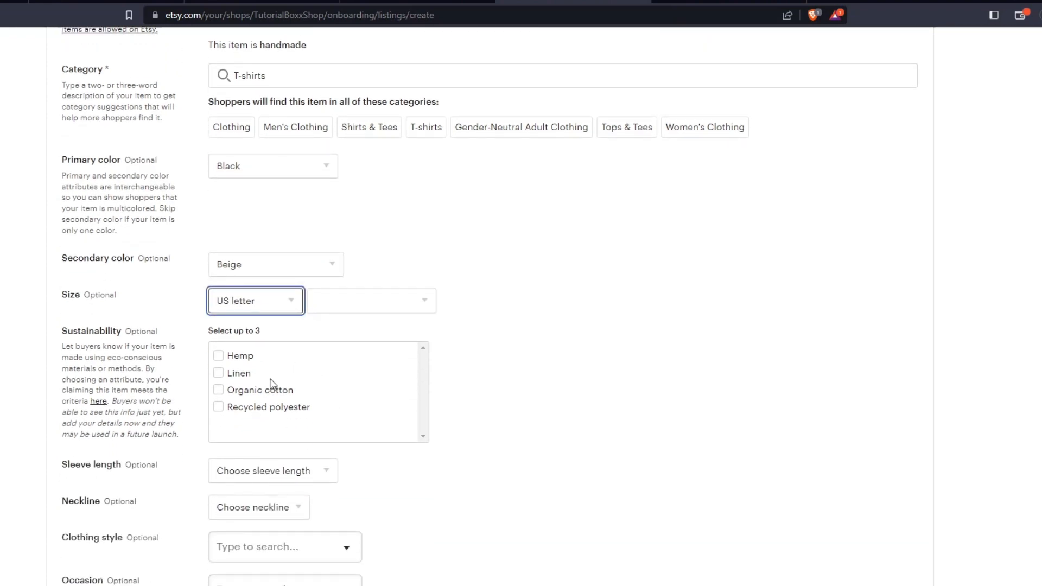
{"action": "left_click", "coordinate": [218, 407]}
{"action": "left_click", "coordinate": [218, 390]}
Set the listing's price to PHP 15.
{"action": "scroll", "coordinate": [279, 375], "scroll_direction": "down", "scroll_amount": 1}
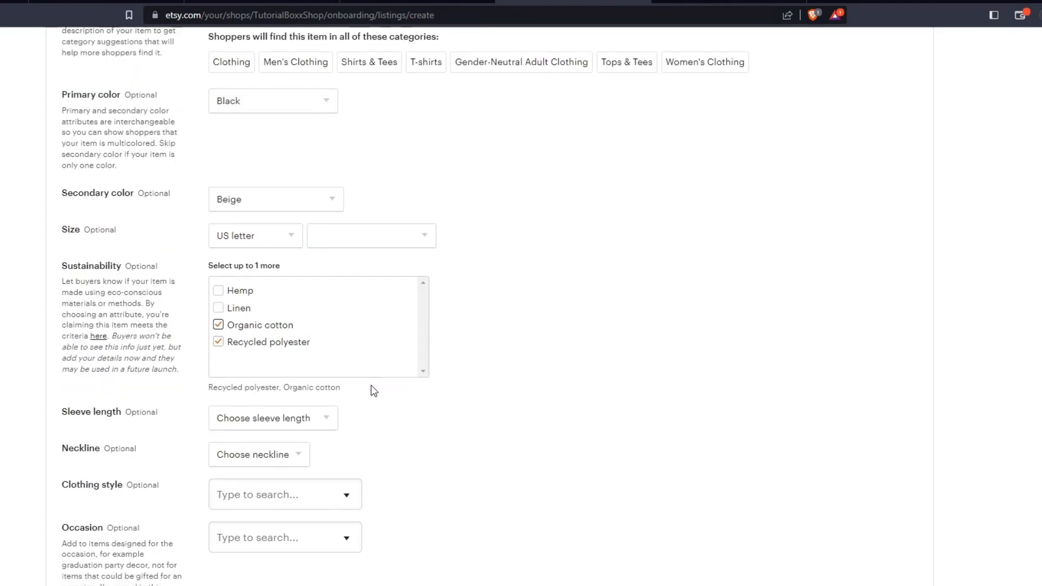
{"action": "left_click", "coordinate": [282, 420]}
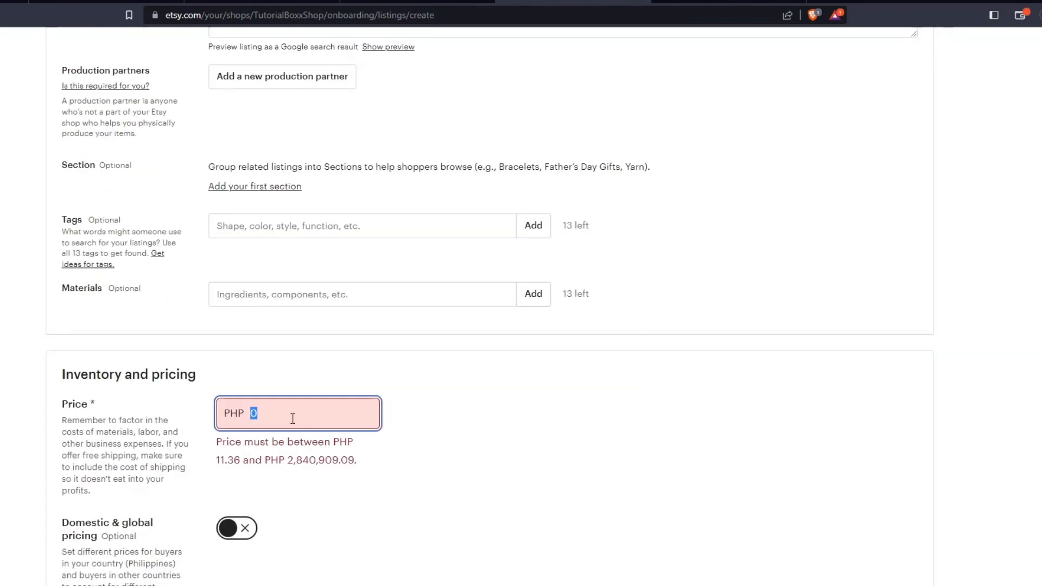
{"action": "type", "text": "15"}
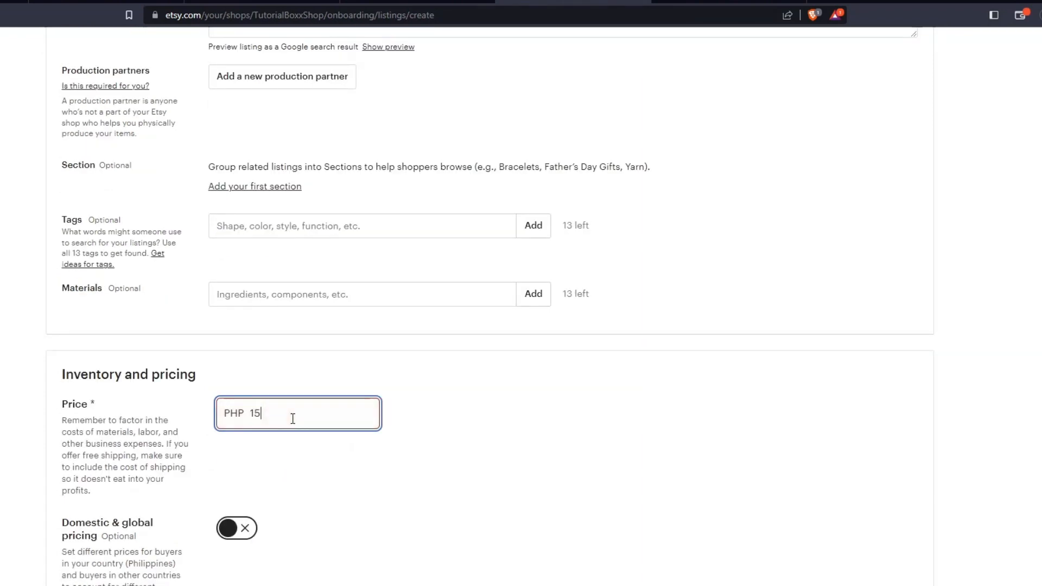
{"action": "scroll", "coordinate": [295, 417], "scroll_direction": "down", "scroll_amount": 2}
{"action": "scroll", "coordinate": [252, 397], "scroll_direction": "down", "scroll_amount": 3}
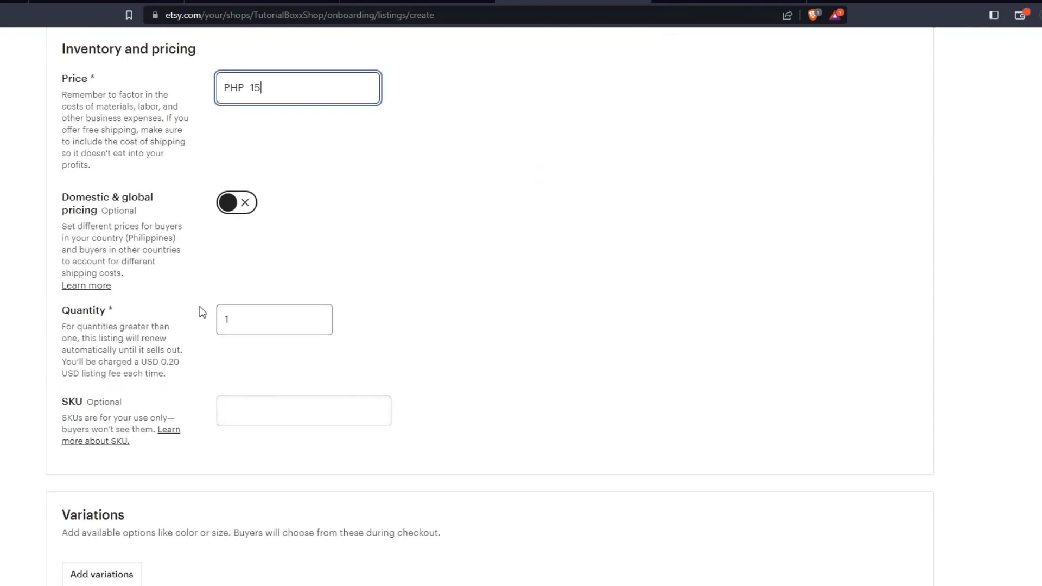
{"action": "left_click", "coordinate": [245, 203]}
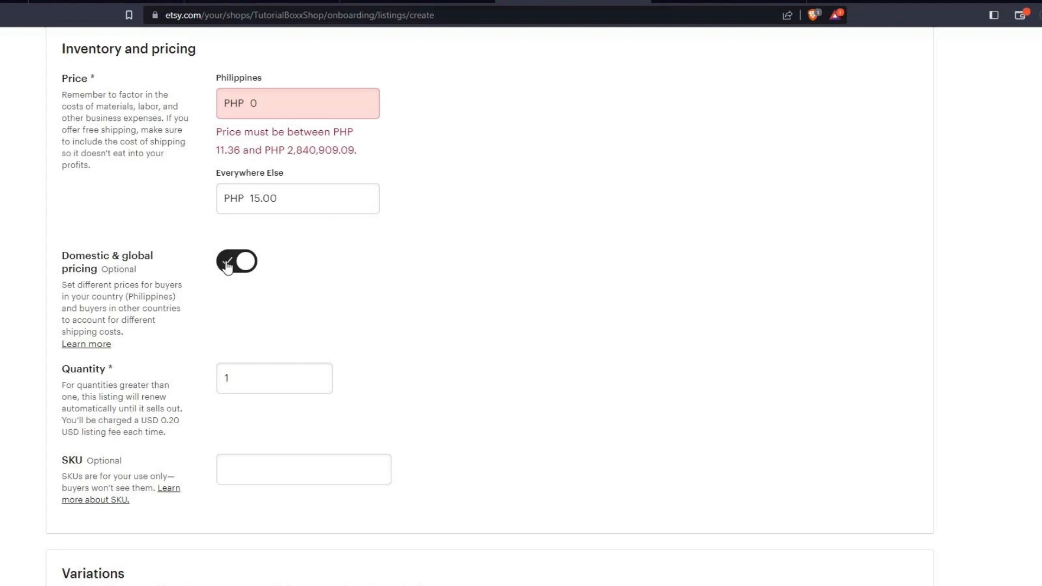
{"action": "left_click", "coordinate": [236, 261]}
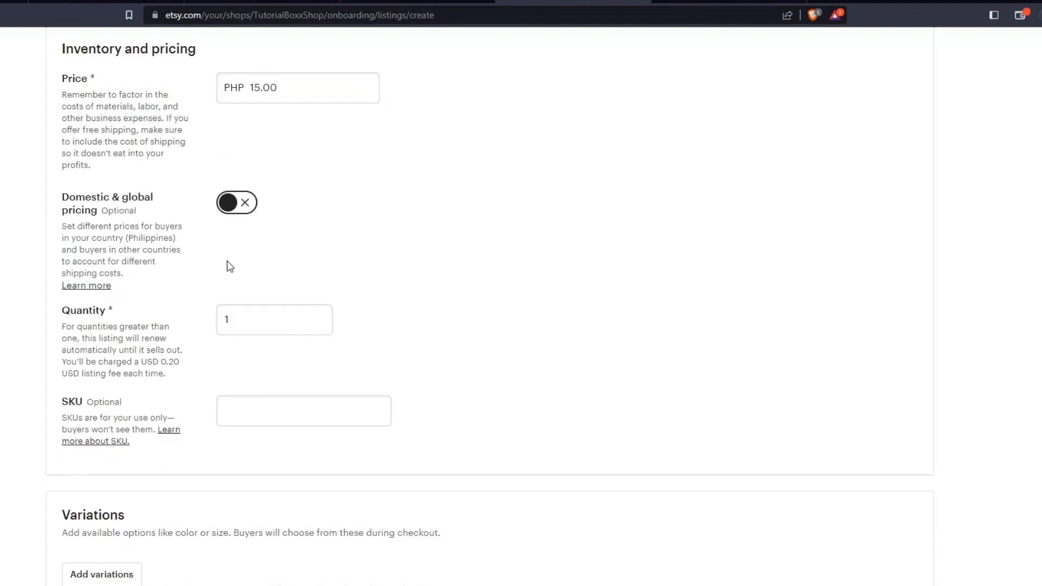
Enter the origin postal code in the shipping options and set the processing time to 1 day.
{"action": "scroll", "coordinate": [389, 260], "scroll_direction": "down", "scroll_amount": 5}
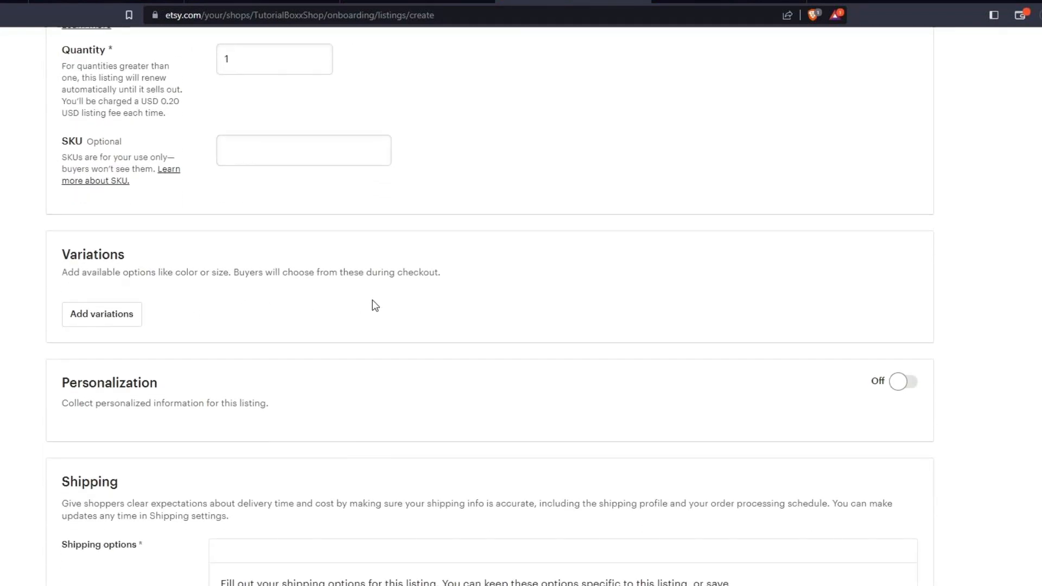
{"action": "scroll", "coordinate": [372, 303], "scroll_direction": "down", "scroll_amount": 5}
{"action": "scroll", "coordinate": [437, 308], "scroll_direction": "down", "scroll_amount": 3}
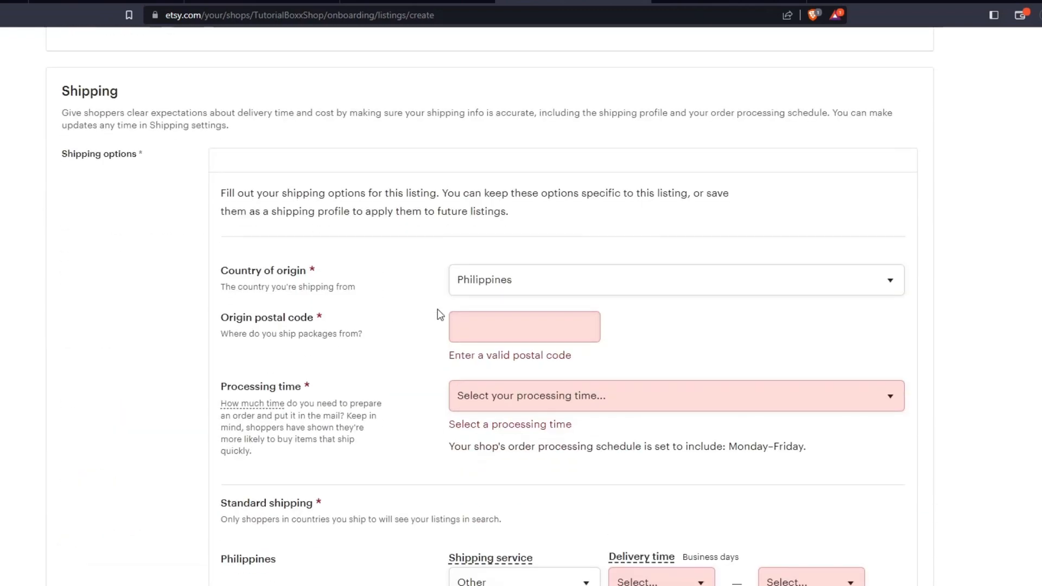
{"action": "left_click", "coordinate": [499, 326]}
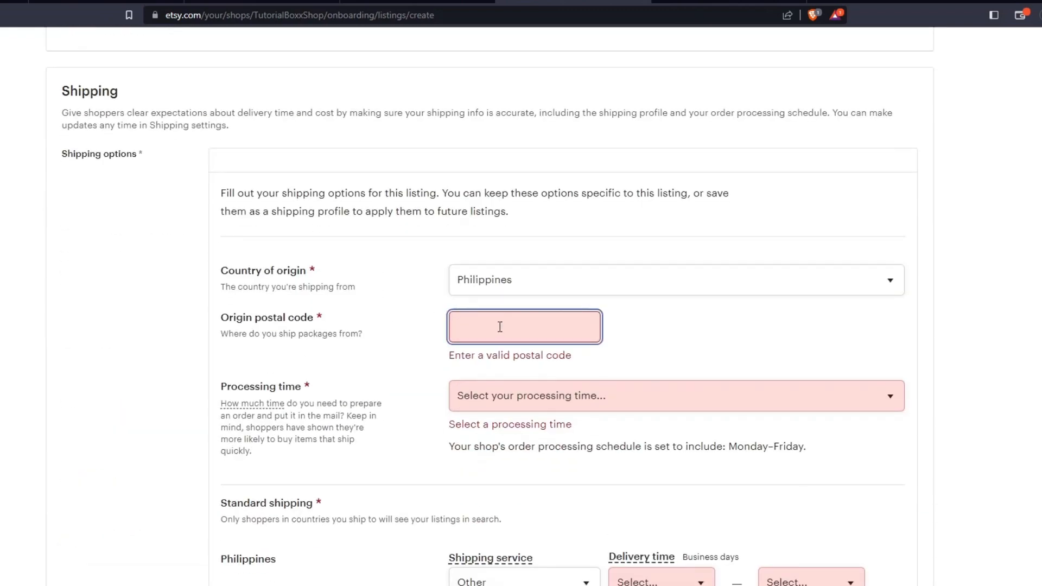
{"action": "type", "text": "6300"}
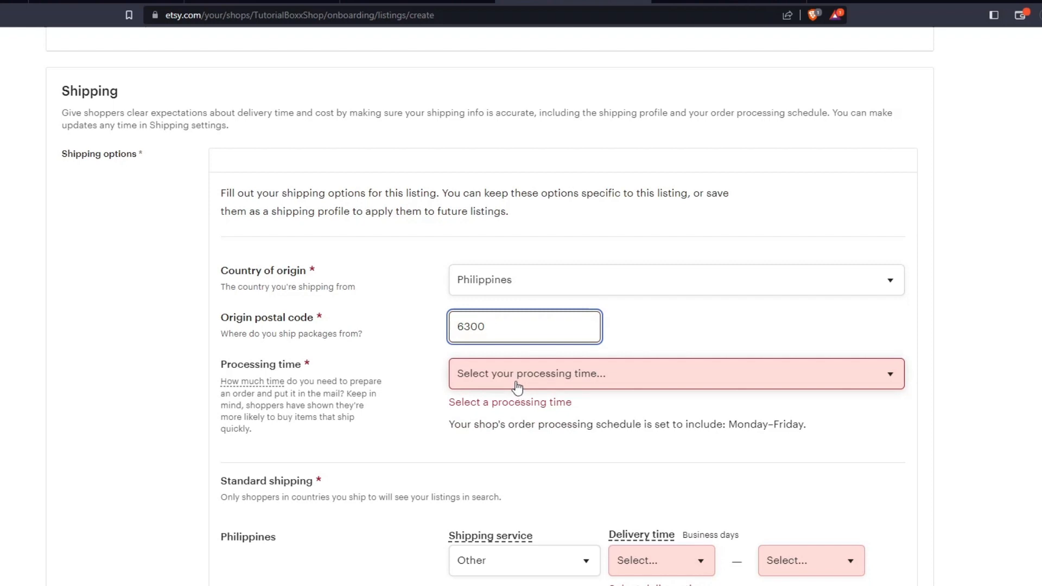
{"action": "left_click", "coordinate": [517, 389]}
{"action": "left_click", "coordinate": [499, 415]}
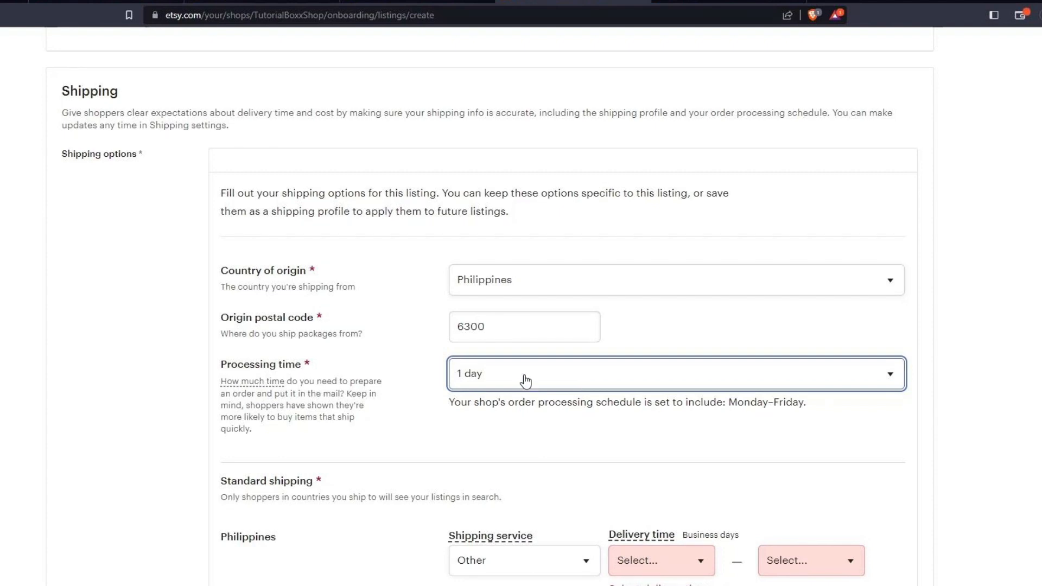
Set the minimum delivery time for standard shipping within the Philippines to 5 business days.
{"action": "scroll", "coordinate": [561, 427], "scroll_direction": "down", "scroll_amount": 2}
{"action": "left_click", "coordinate": [662, 441]}
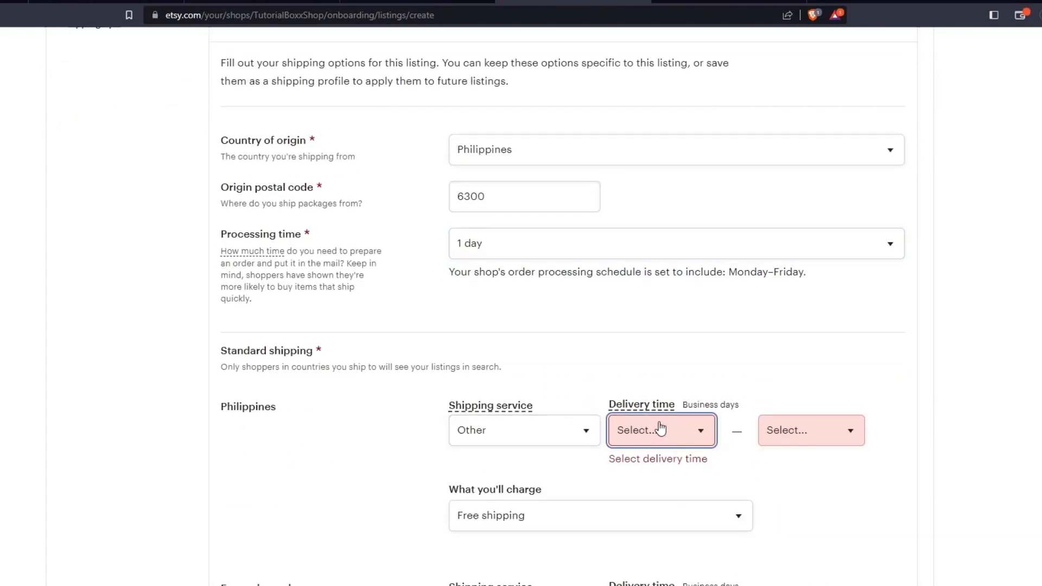
{"action": "left_click", "coordinate": [624, 205]}
{"action": "scroll", "coordinate": [626, 394], "scroll_direction": "down", "scroll_amount": 2}
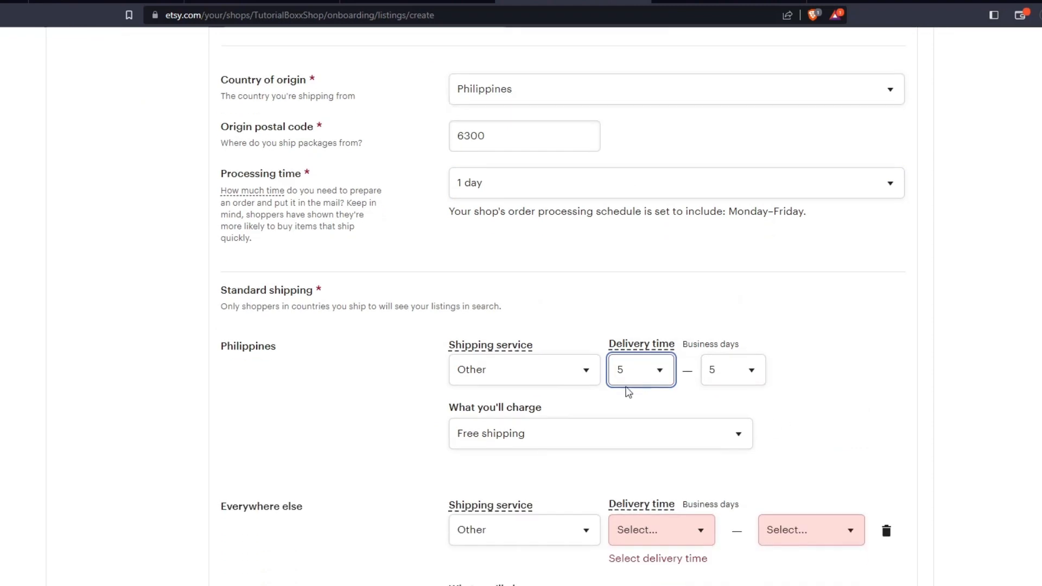
Set the minimum delivery time for standard shipping to everywhere else to 1 business day.
{"action": "left_click", "coordinate": [665, 466]}
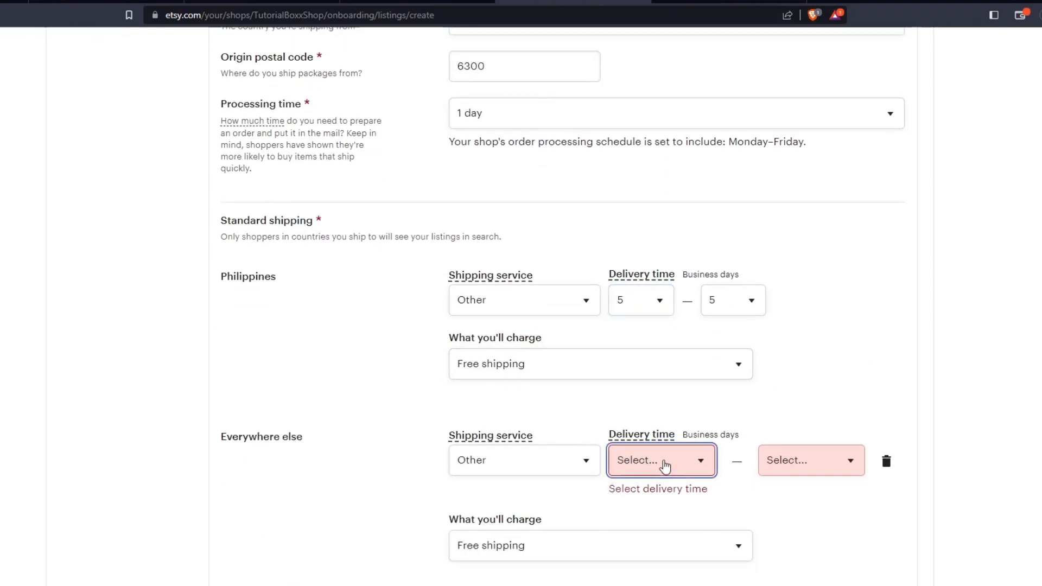
{"action": "left_click", "coordinate": [630, 202]}
{"action": "scroll", "coordinate": [546, 421], "scroll_direction": "down", "scroll_amount": 1}
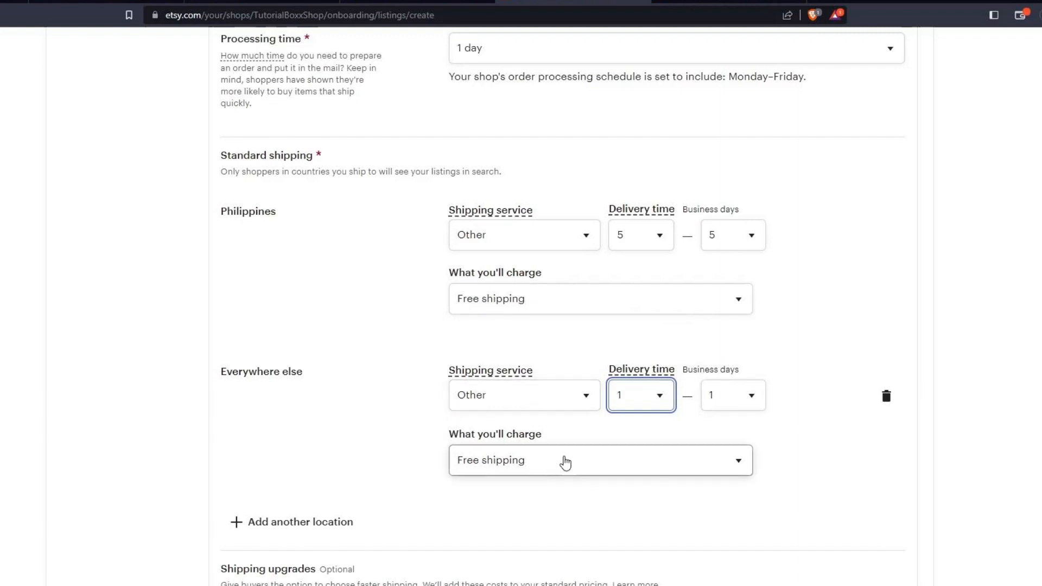
Save the shipping options as a shipping profile named Tutorial Shirt.
{"action": "scroll", "coordinate": [562, 460], "scroll_direction": "down", "scroll_amount": 5}
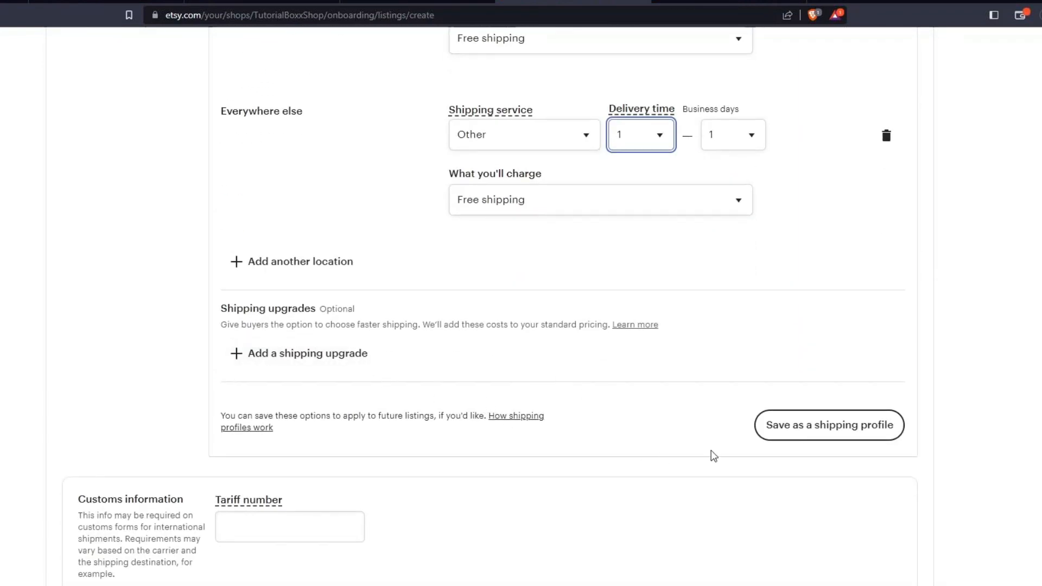
{"action": "left_click", "coordinate": [793, 428]}
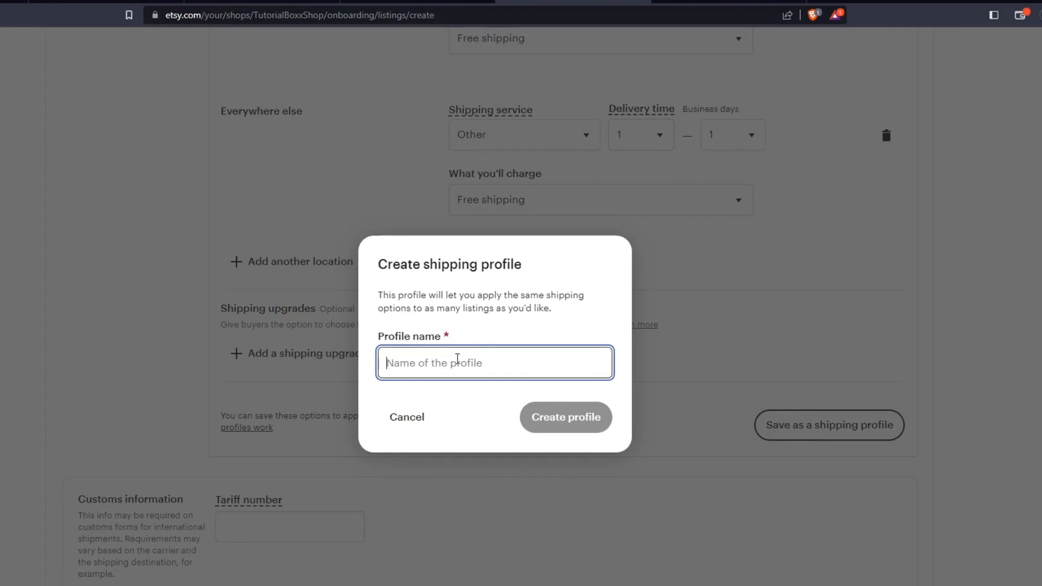
{"action": "type", "text": "f"}
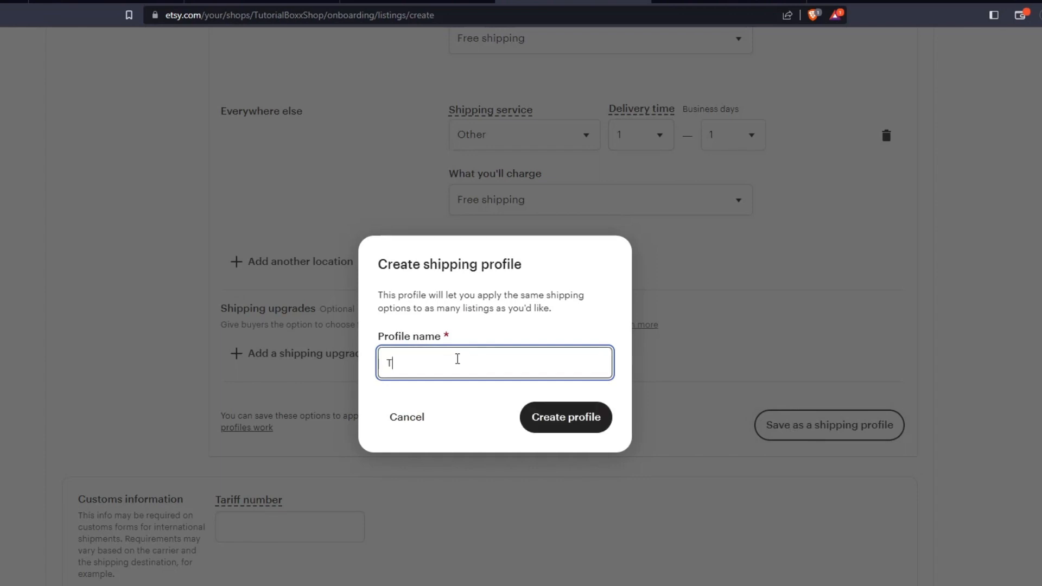
{"action": "key", "text": "BackSpace"}
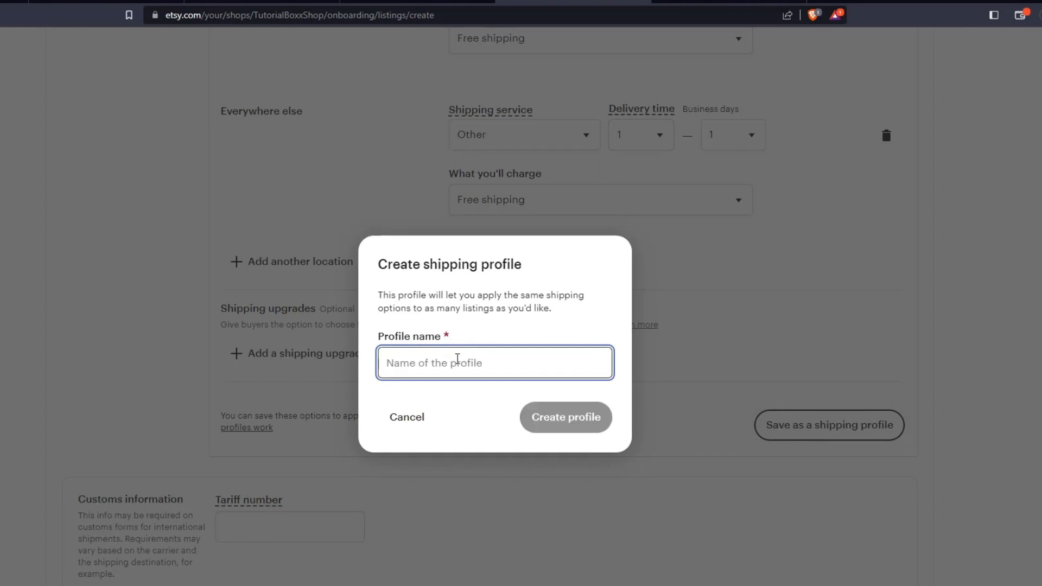
{"action": "type", "text": "Tutorial"}
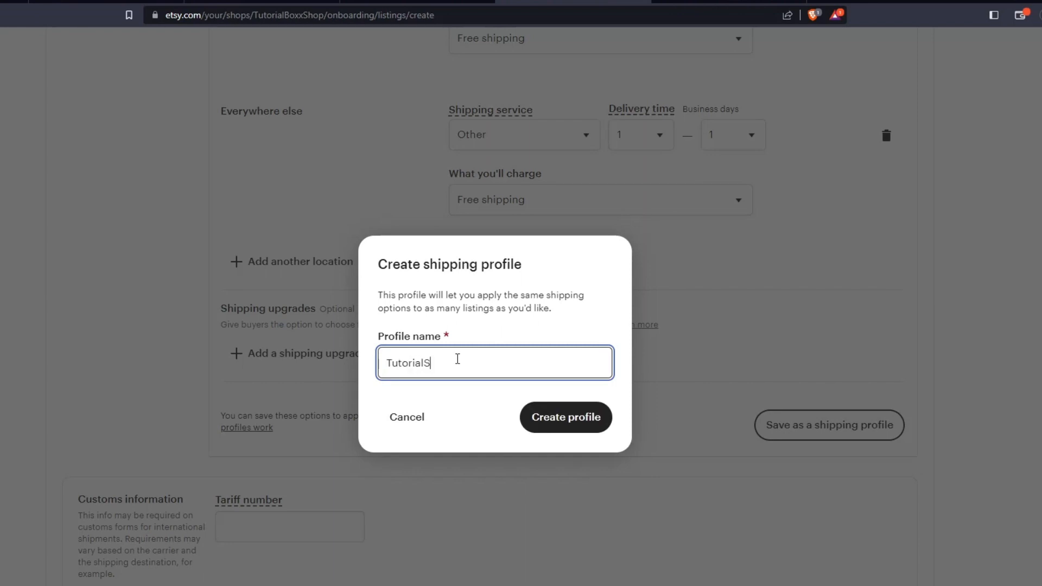
{"action": "type", "text": " Shirt"}
{"action": "left_click", "coordinate": [566, 419]}
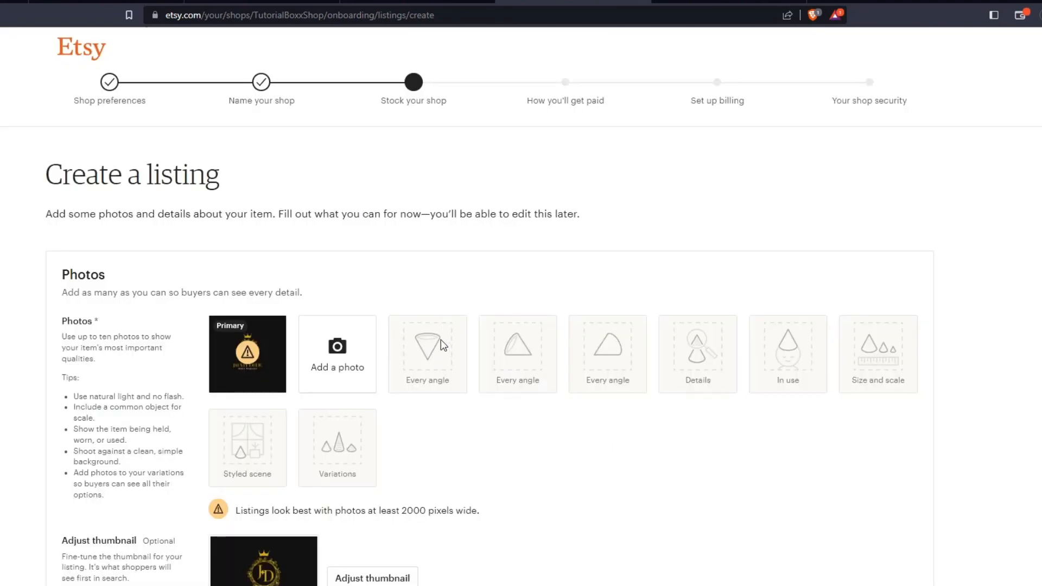
Review the listing form and compare the custom shipping options with the Tutorial Shirt profile, leaving the profile selected.
{"action": "scroll", "coordinate": [417, 271], "scroll_direction": "down", "scroll_amount": 10}
{"action": "scroll", "coordinate": [418, 266], "scroll_direction": "down", "scroll_amount": 15}
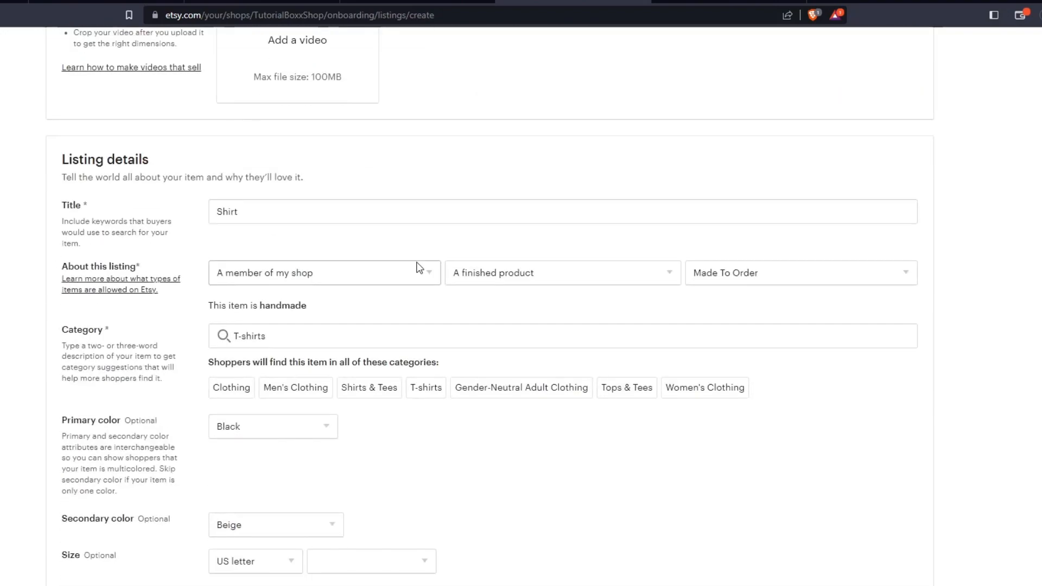
{"action": "scroll", "coordinate": [420, 263], "scroll_direction": "down", "scroll_amount": 20}
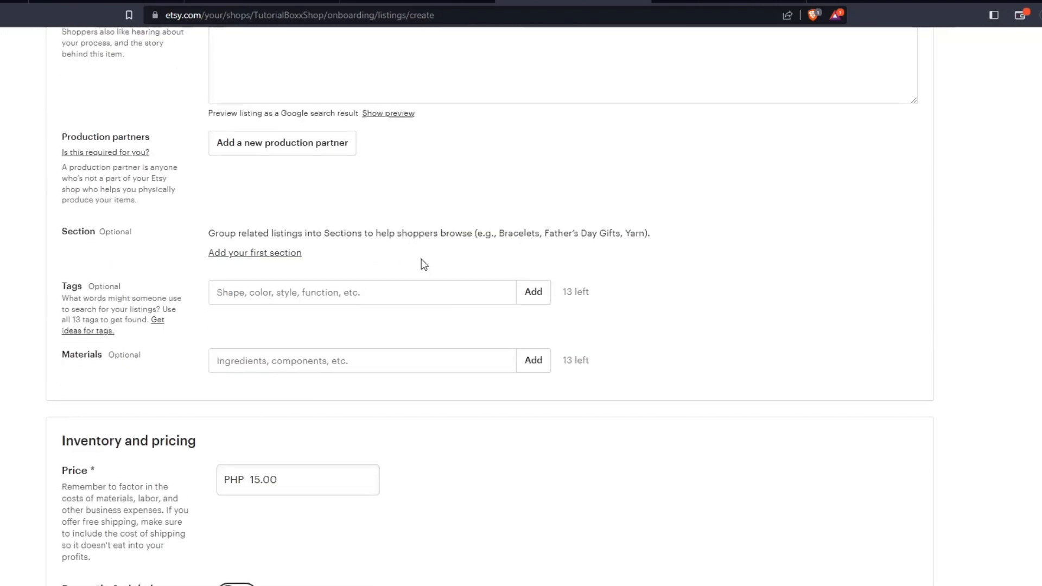
{"action": "scroll", "coordinate": [433, 268], "scroll_direction": "up", "scroll_amount": 6}
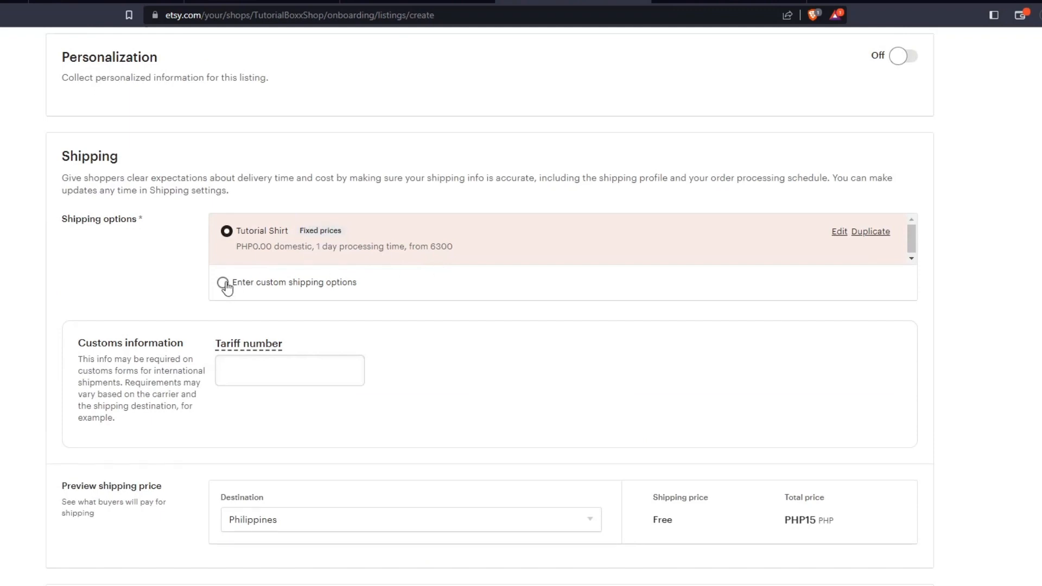
{"action": "left_click", "coordinate": [323, 283]}
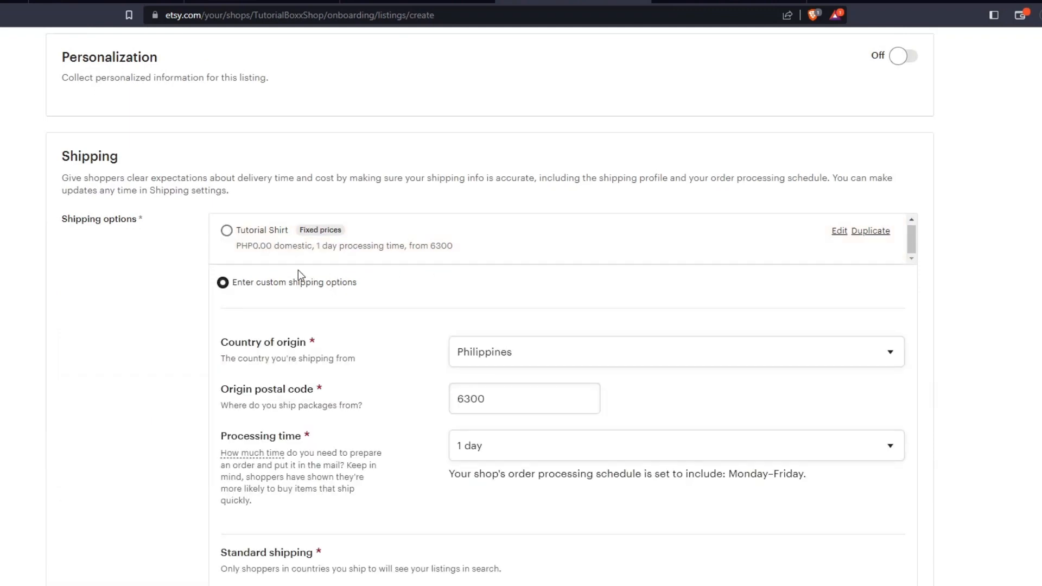
{"action": "left_click", "coordinate": [226, 233]}
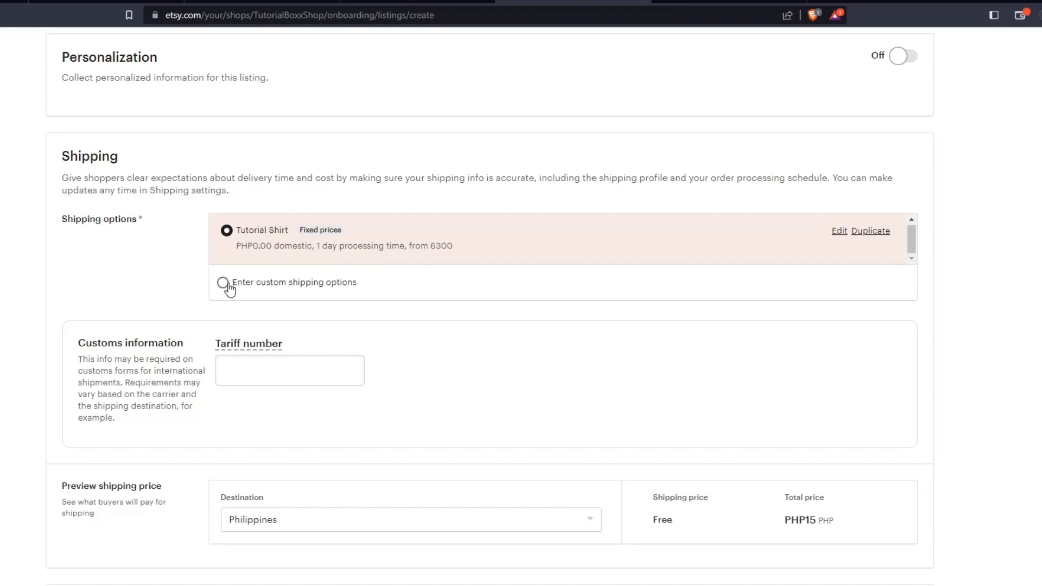
{"action": "scroll", "coordinate": [266, 278], "scroll_direction": "down", "scroll_amount": 5}
{"action": "scroll", "coordinate": [524, 333], "scroll_direction": "up", "scroll_amount": 5}
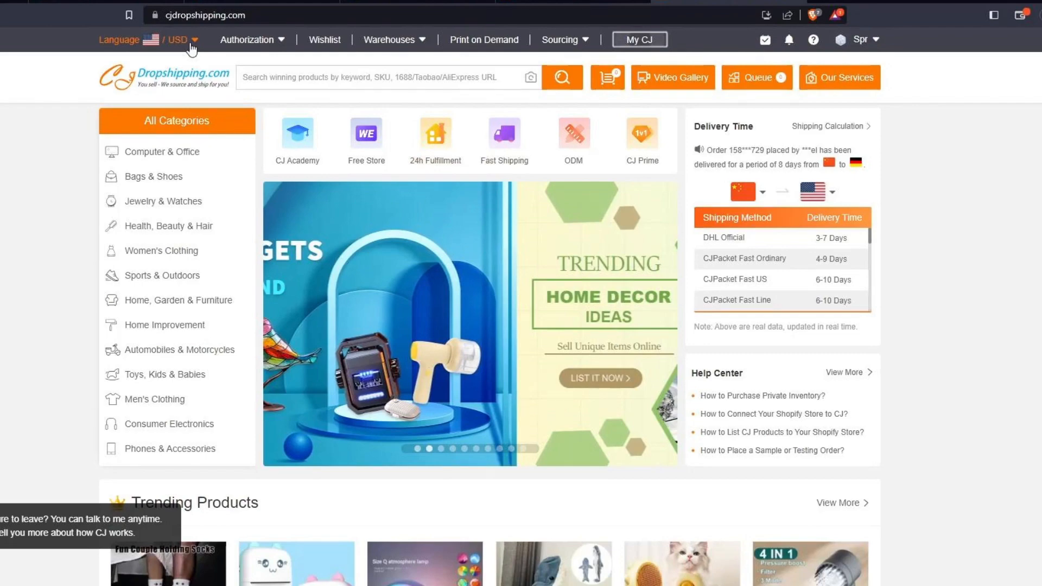
Switch to CJdropshipping, open the Etsy store authorization page, and dismiss the assistant's pop-ups.
{"action": "mouse_move", "coordinate": [258, 43]}
{"action": "left_click", "coordinate": [259, 213]}
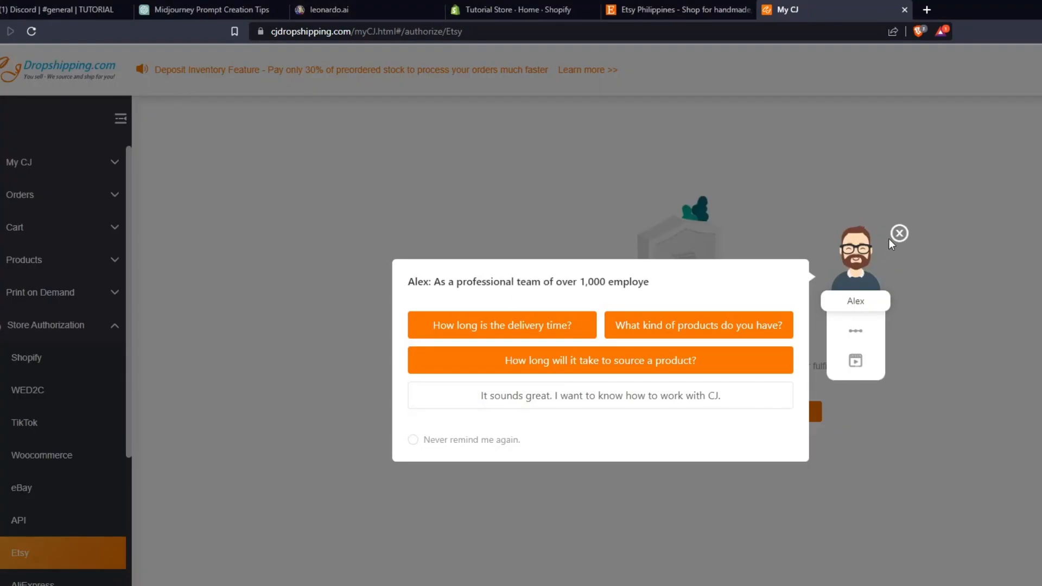
{"action": "left_click", "coordinate": [899, 234]}
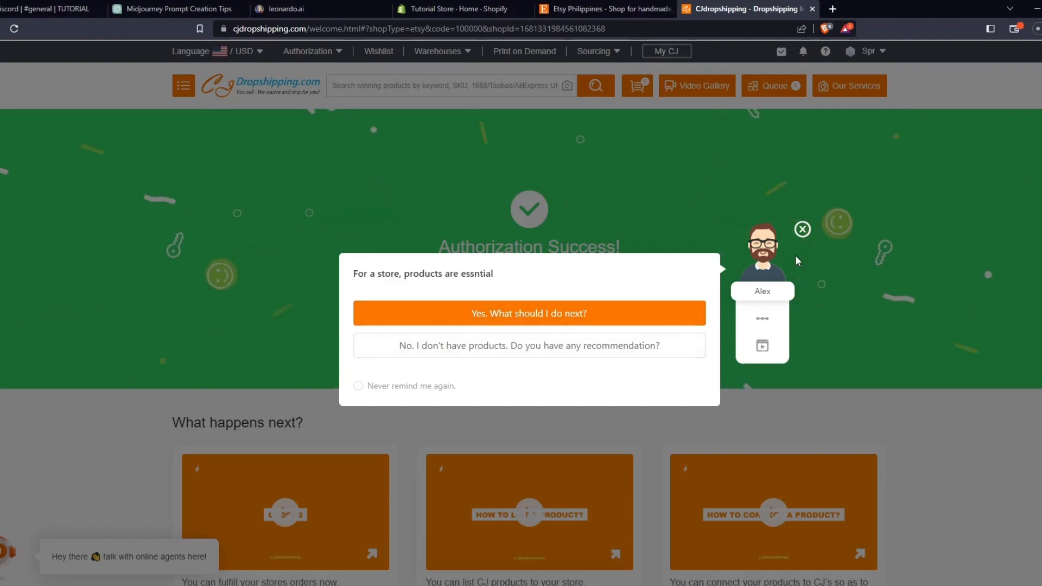
{"action": "left_click", "coordinate": [800, 228]}
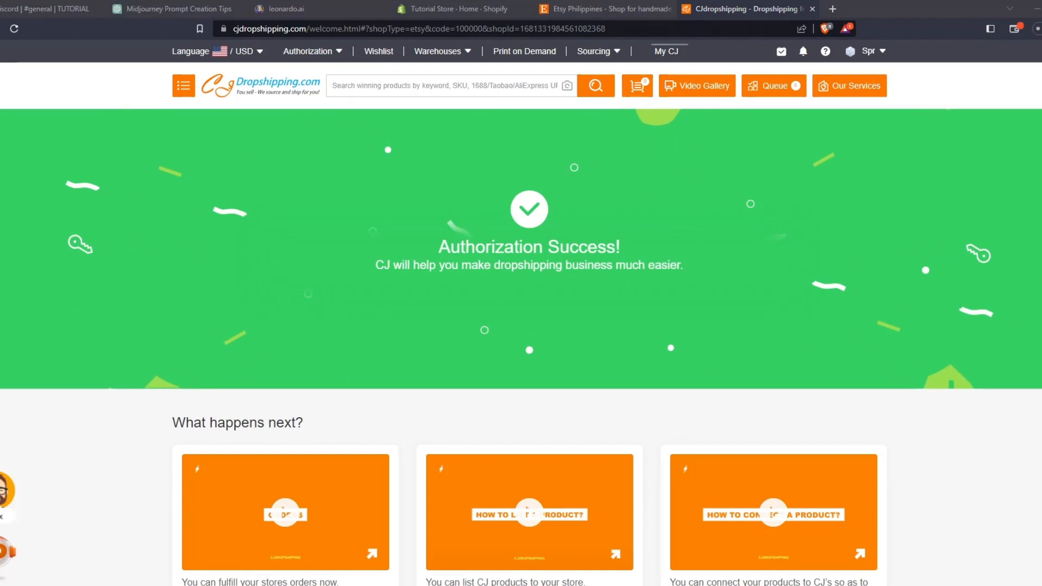
Browse the CJdropshipping home page and open the personalized men's braided leather bracelet from the Print on Demand products.
{"action": "scroll", "coordinate": [521, 335], "scroll_direction": "down", "scroll_amount": 6}
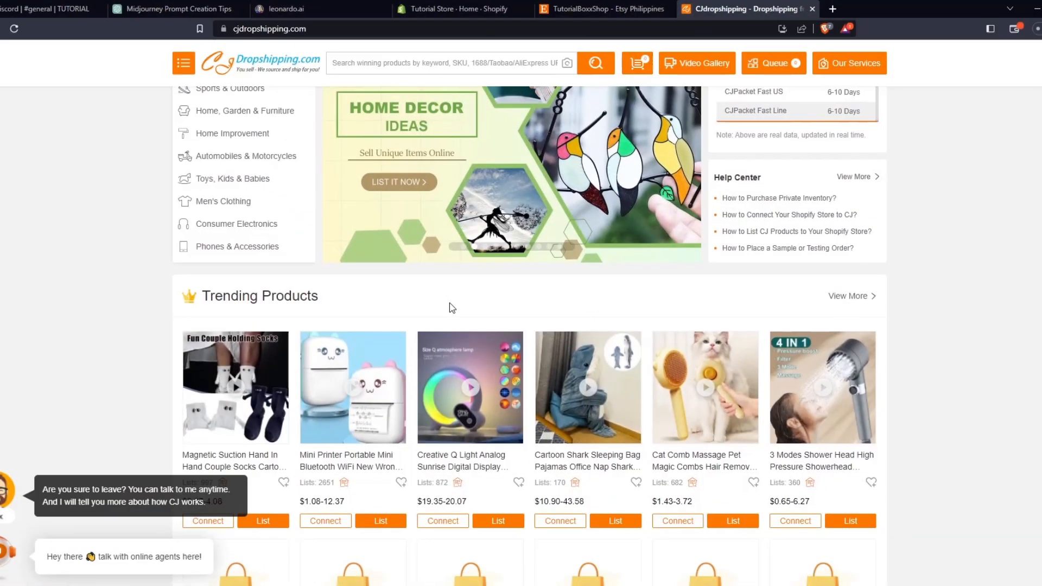
{"action": "scroll", "coordinate": [956, 457], "scroll_direction": "down", "scroll_amount": 2}
{"action": "scroll", "coordinate": [956, 457], "scroll_direction": "down", "scroll_amount": 8}
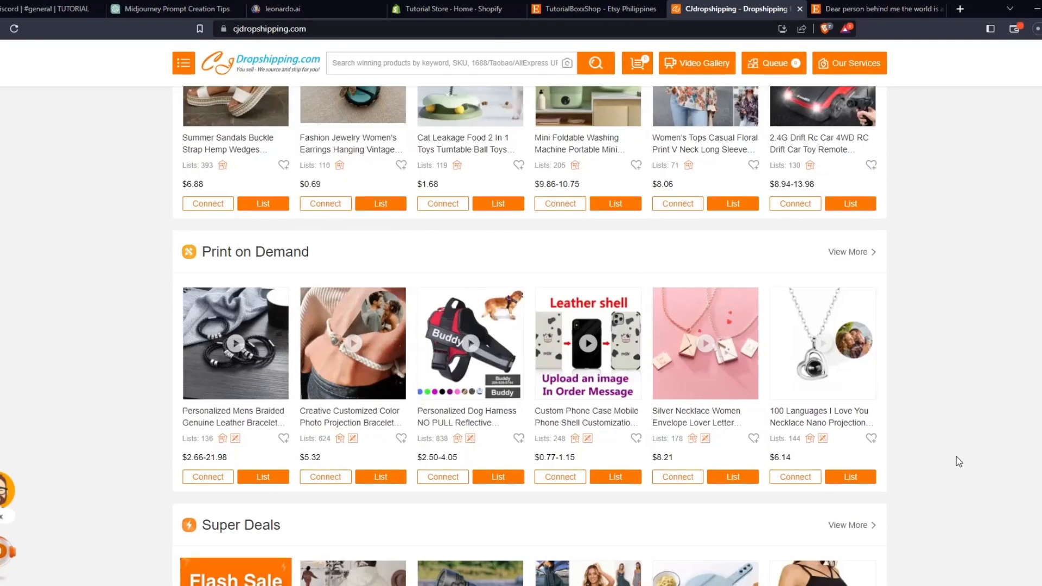
{"action": "scroll", "coordinate": [955, 459], "scroll_direction": "down", "scroll_amount": 2}
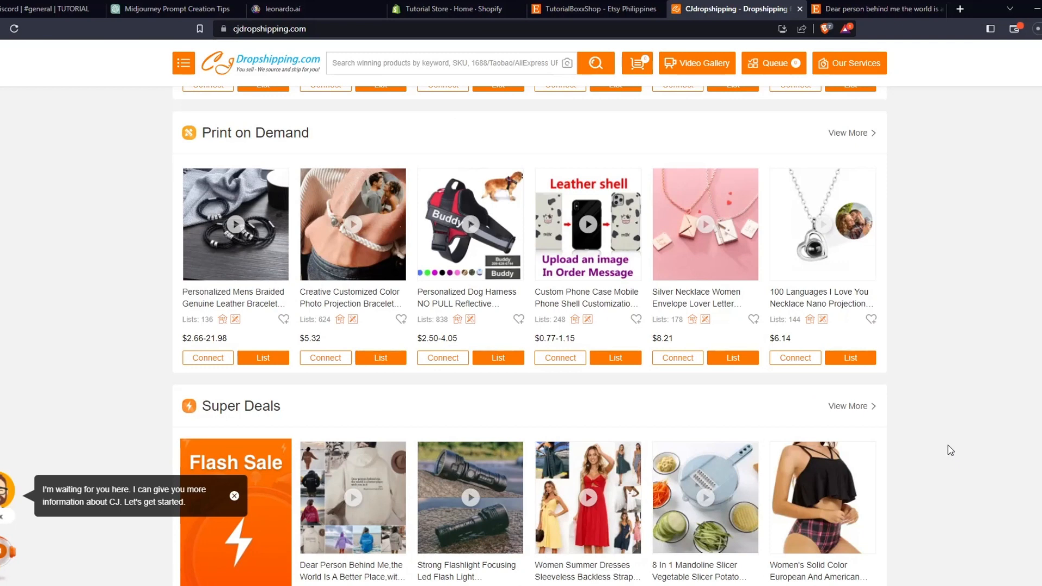
{"action": "left_click", "coordinate": [235, 277]}
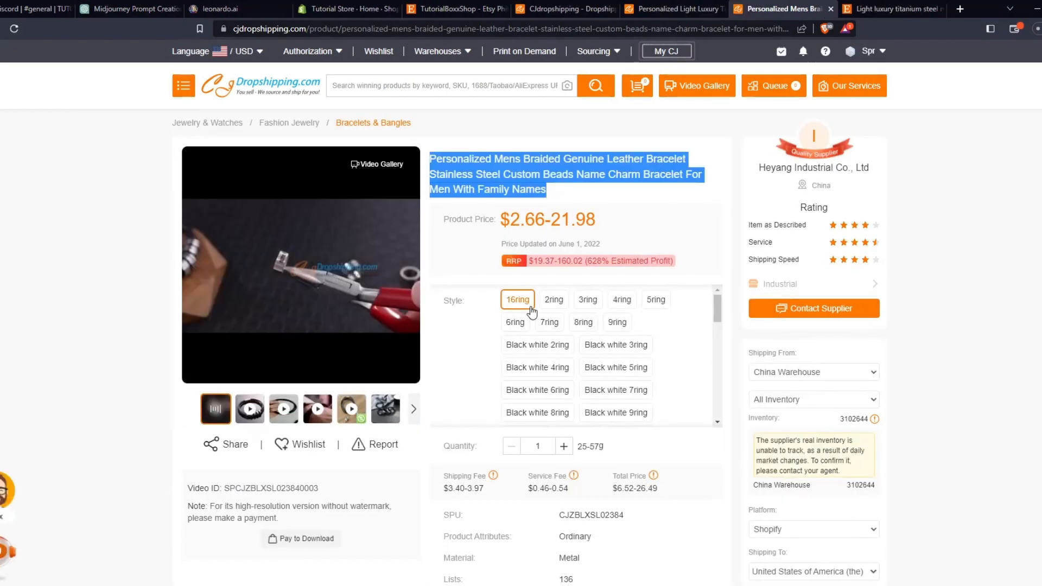
Open the bracelet's store listing form, dismiss the notice, and look through its variants and prices.
{"action": "scroll", "coordinate": [531, 311], "scroll_direction": "down", "scroll_amount": 2}
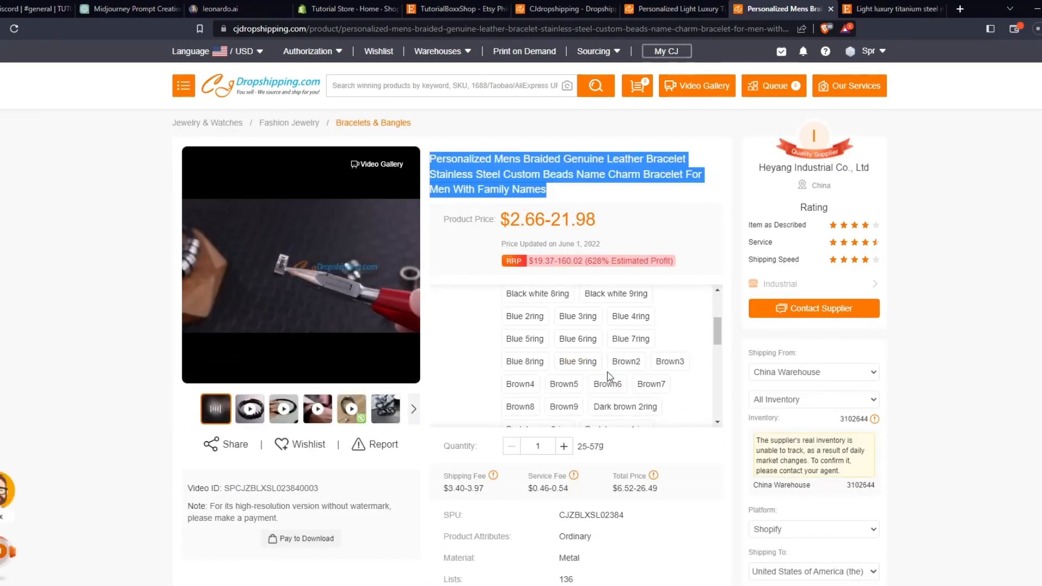
{"action": "scroll", "coordinate": [468, 479], "scroll_direction": "down", "scroll_amount": 1}
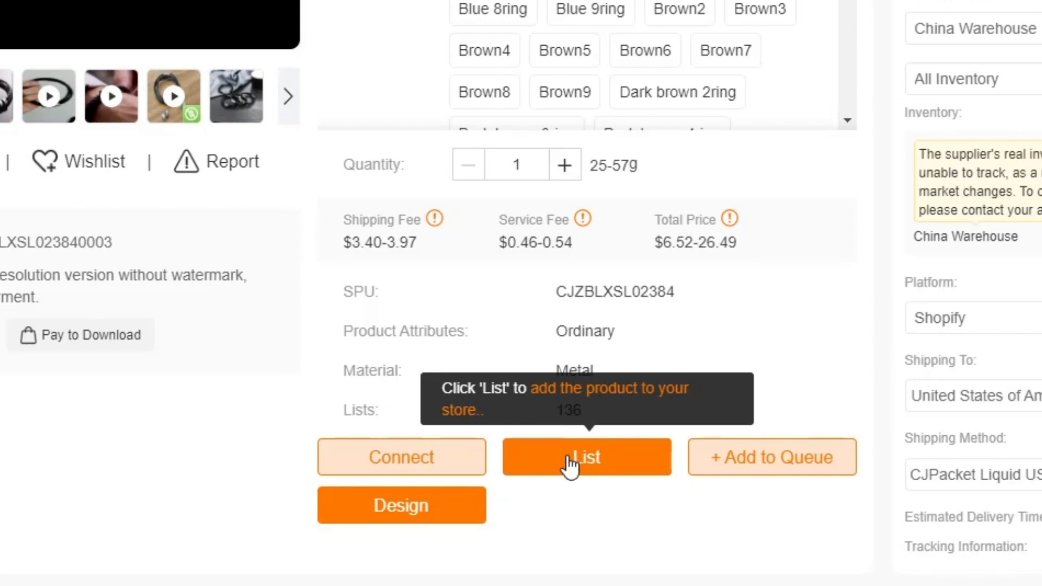
{"action": "left_click", "coordinate": [567, 459]}
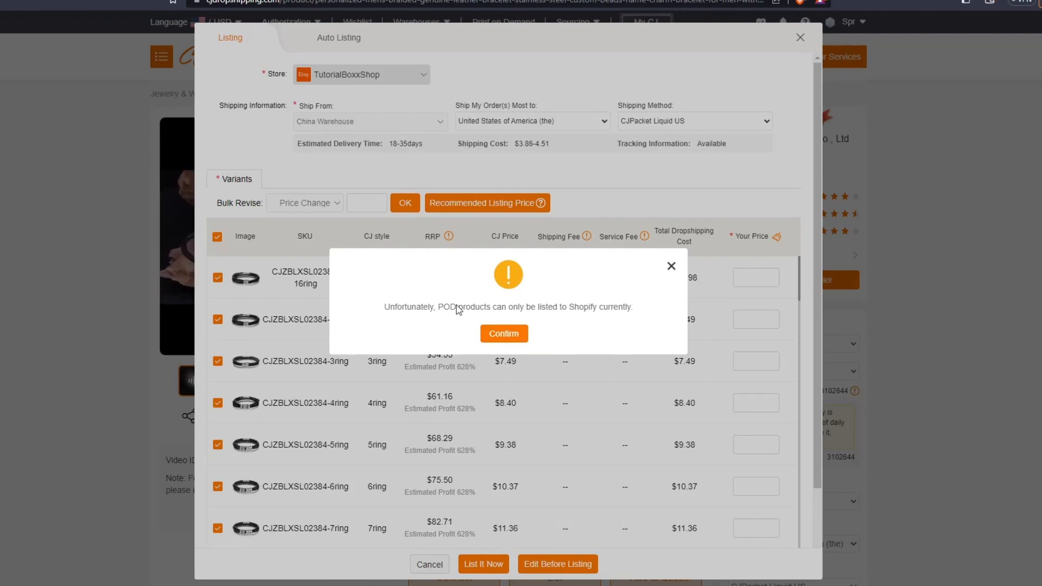
{"action": "left_click", "coordinate": [504, 333]}
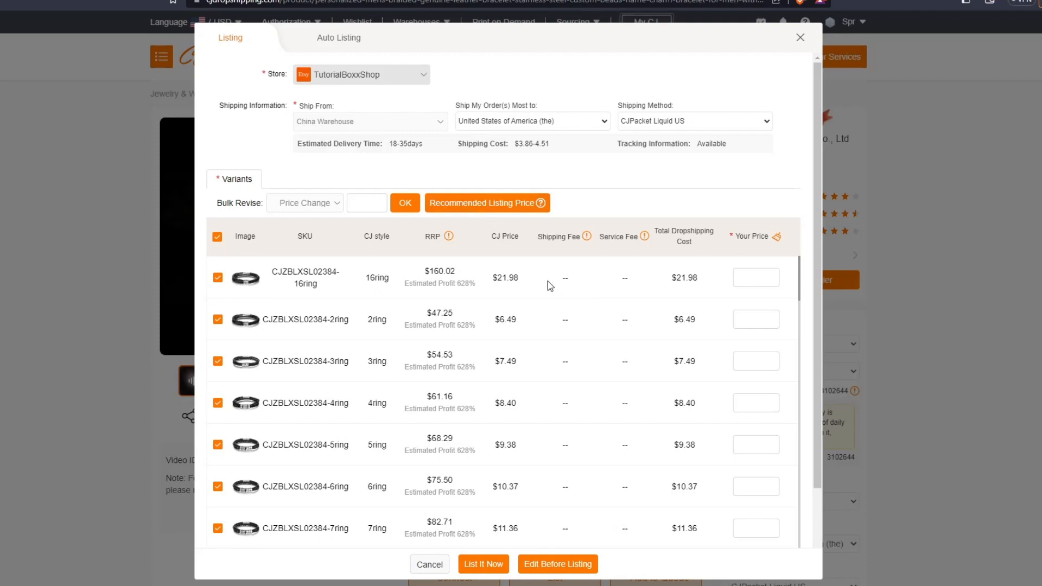
{"action": "scroll", "coordinate": [543, 290], "scroll_direction": "down", "scroll_amount": 3}
{"action": "scroll", "coordinate": [565, 321], "scroll_direction": "down", "scroll_amount": 10}
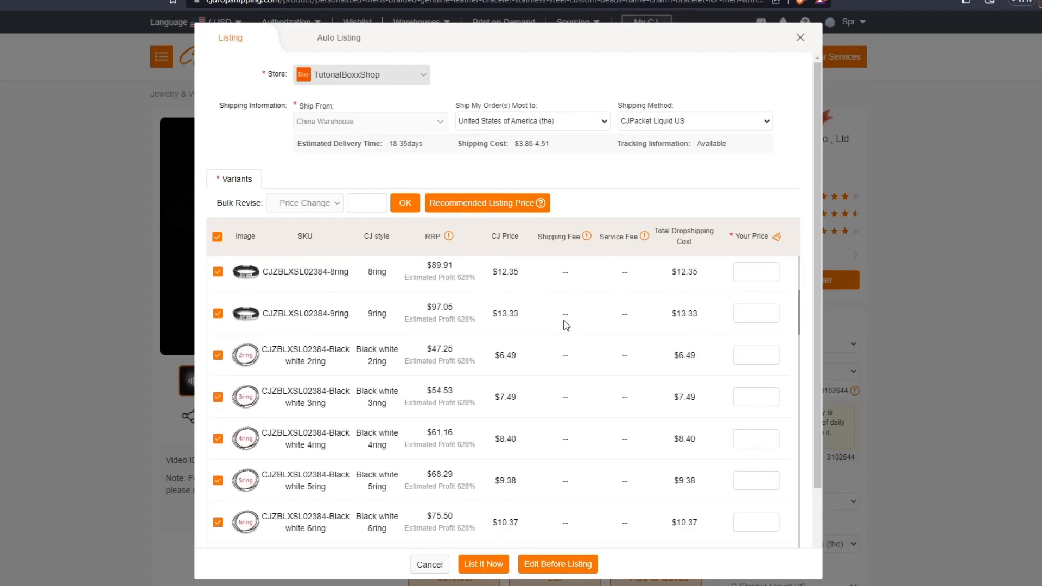
{"action": "scroll", "coordinate": [566, 354], "scroll_direction": "up", "scroll_amount": 12}
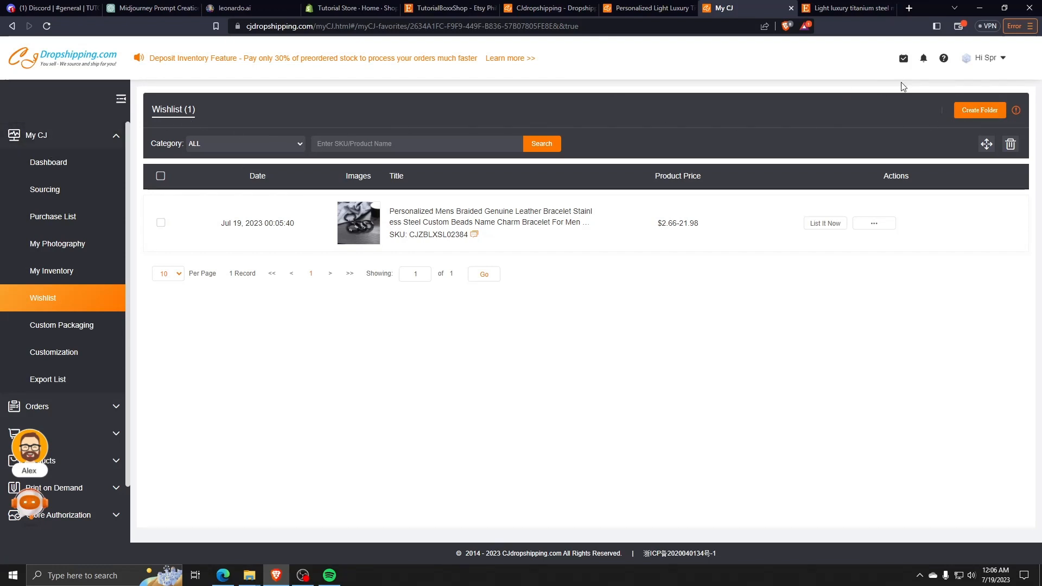
Switch to Etsy and open the TutorialBoxxShop storefront from the profile page.
{"action": "mouse_move", "coordinate": [987, 60]}
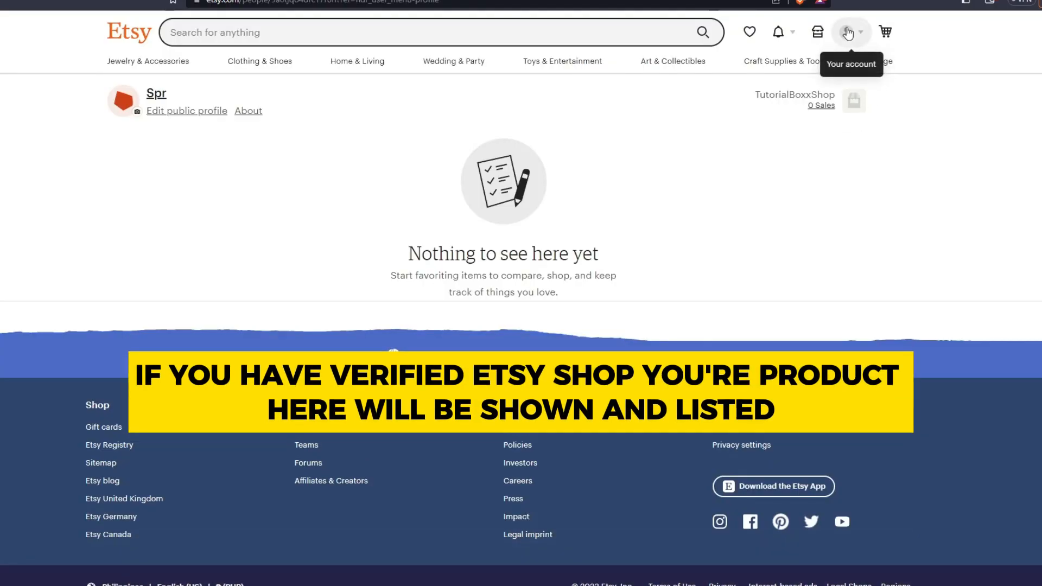
{"action": "left_click", "coordinate": [847, 33]}
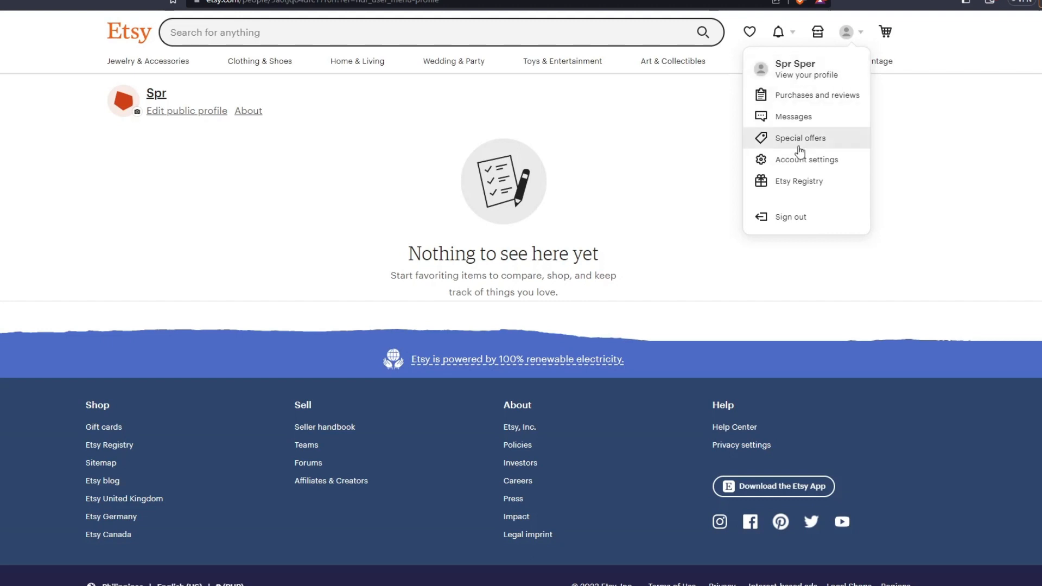
{"action": "left_click", "coordinate": [631, 132]}
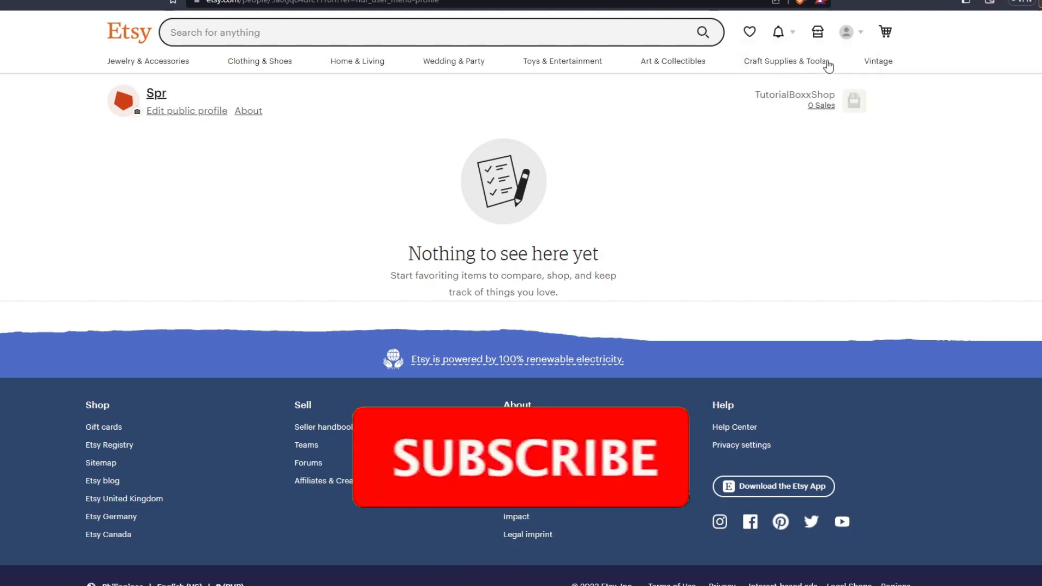
{"action": "left_click", "coordinate": [808, 95]}
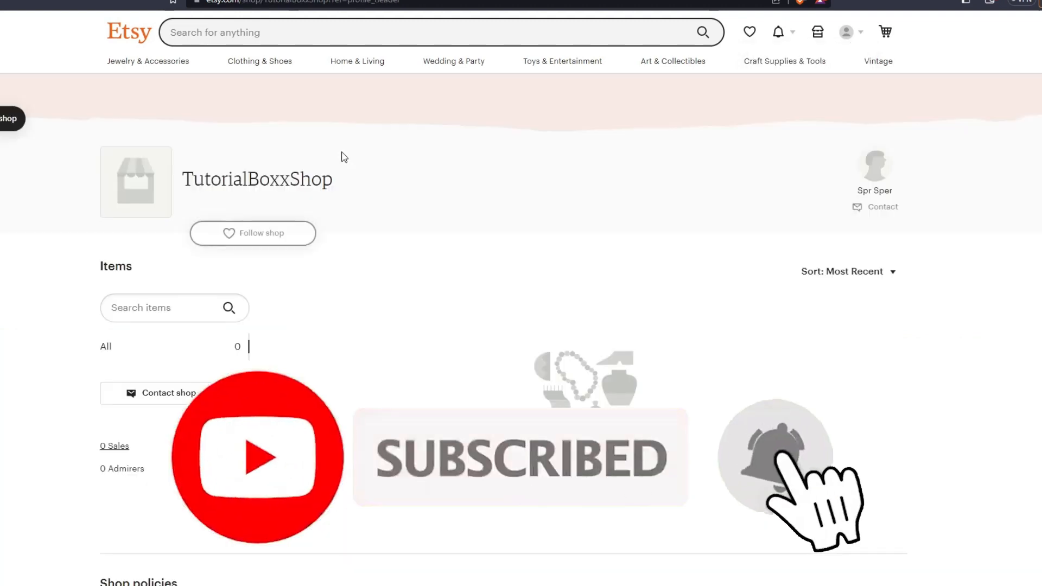